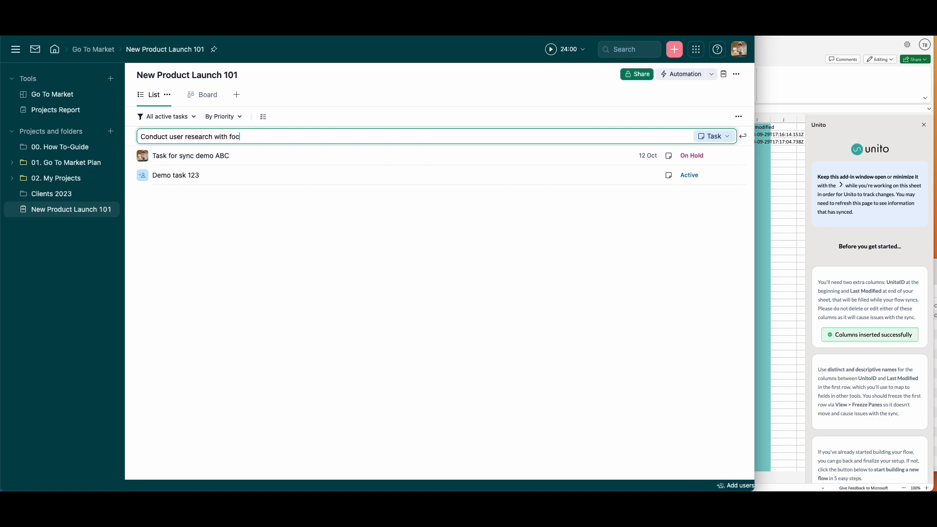
Step: Add a task named "Conduct user research with focus group" and open its details
type("up")
key("Return")
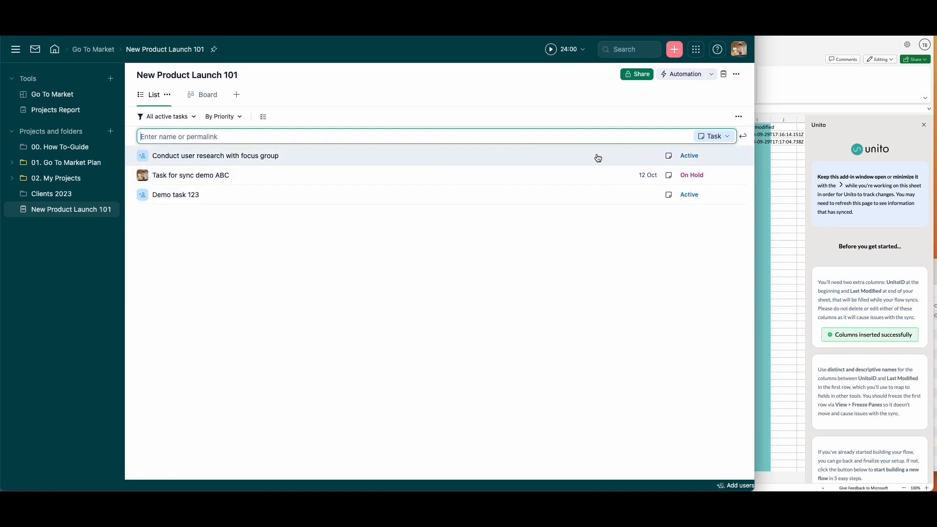
key("Escape")
left_click(519, 156)
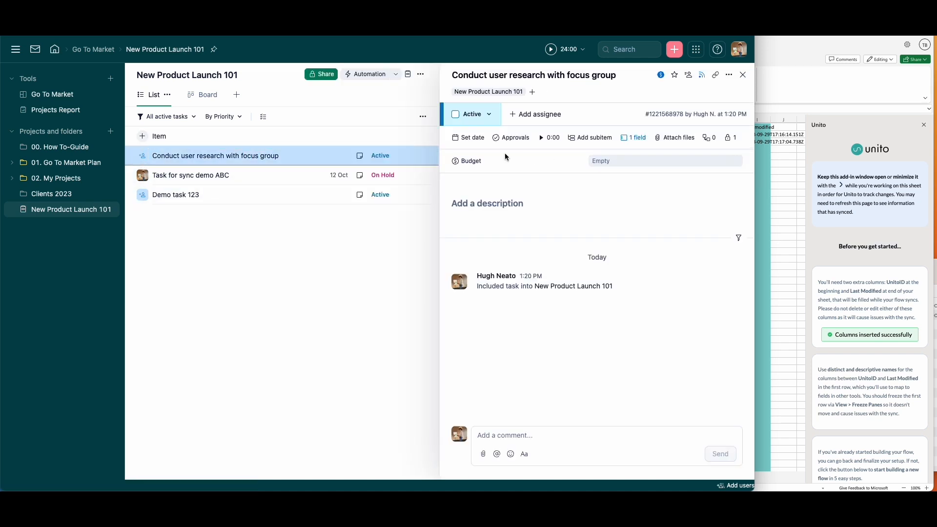
Step: Enter the description "This is a description of my user research task that's about to sync over to Excel with my other tasks."
left_click(501, 201)
type("This is a description of my user research task that's about to sync over to Excel with")
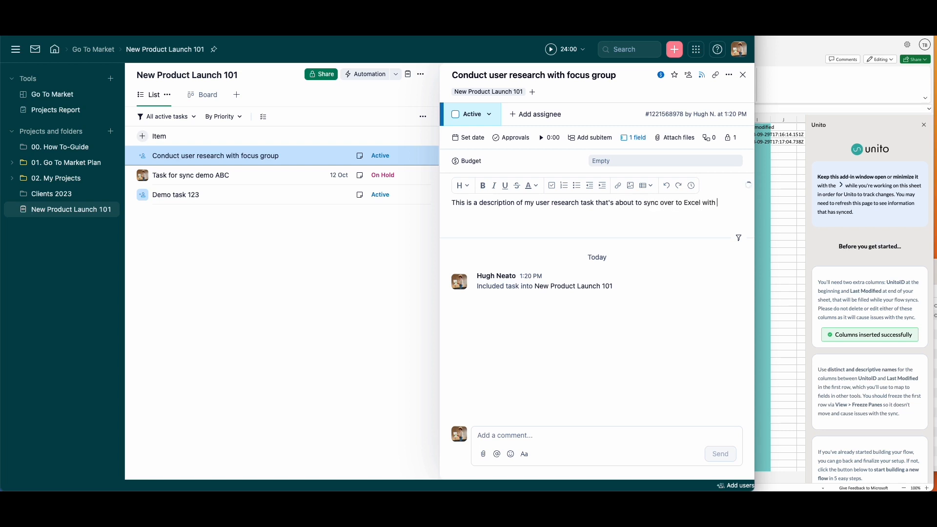
type("my other tasks.")
Step: Schedule the user research task for 20/10/2023 and set its budget to 10,000
left_click(469, 138)
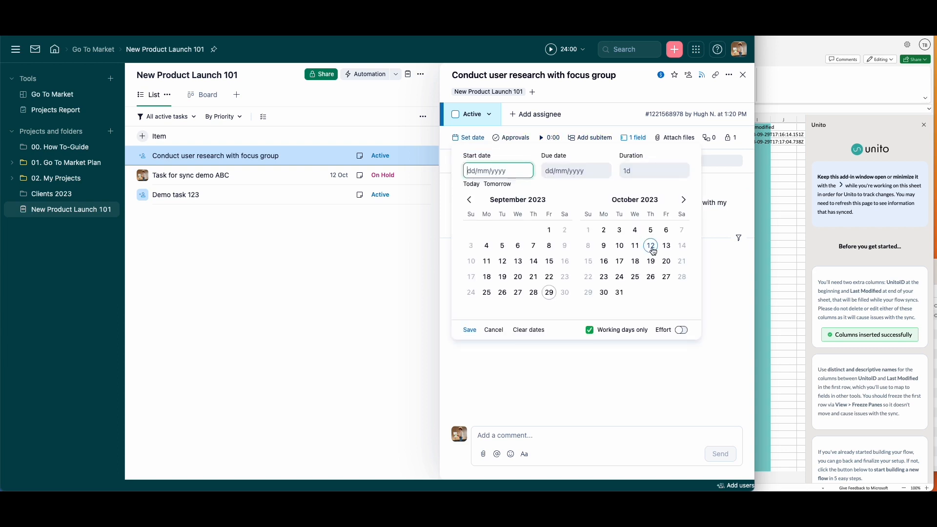
left_click(669, 265)
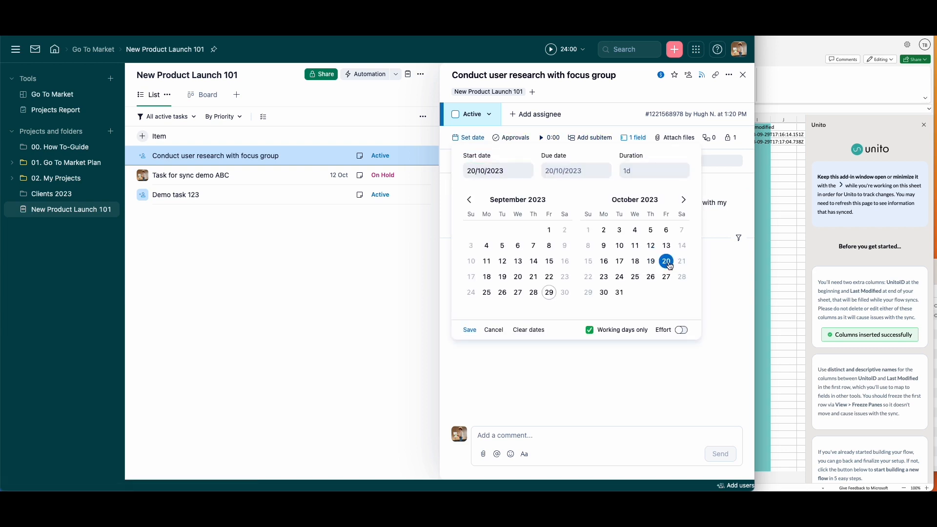
left_click(708, 215)
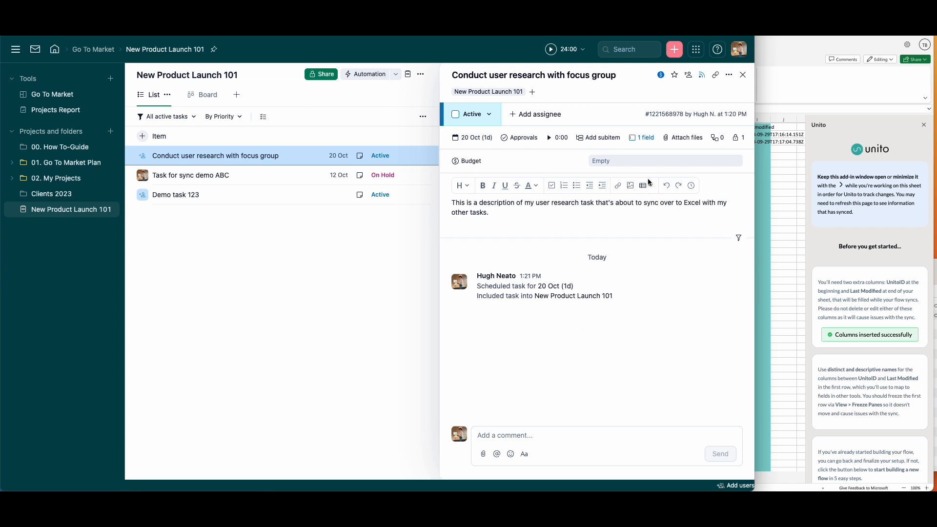
left_click(640, 161)
type("10,0")
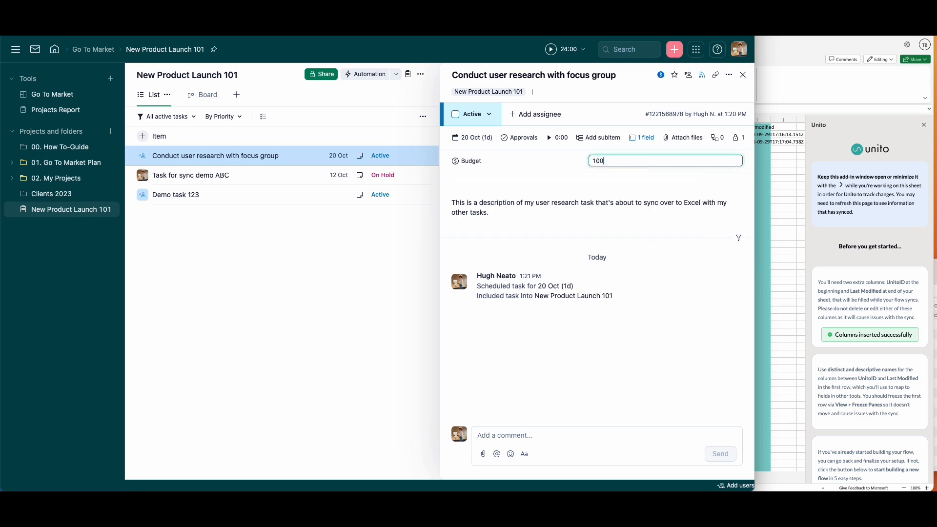
type("00")
key("Return")
Step: Set the user research task's status to In progress and assign it to the first listed user
left_click(489, 115)
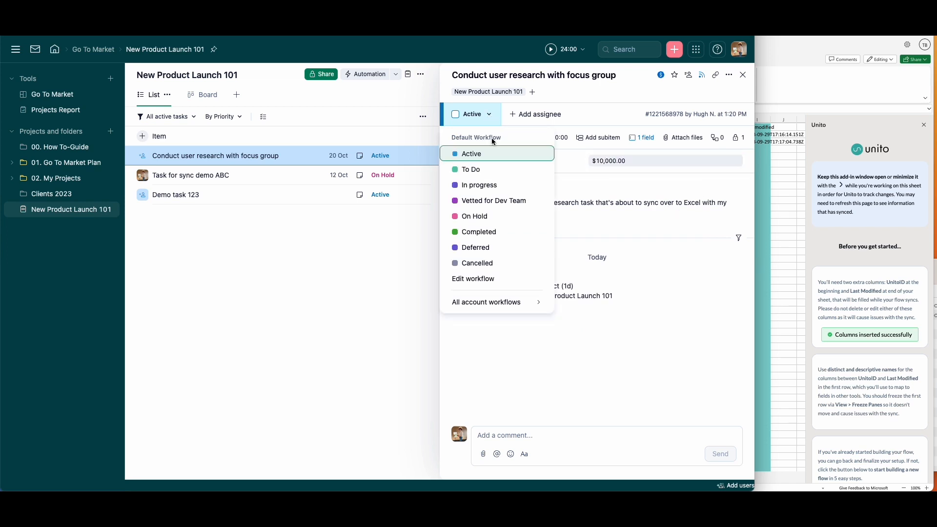
left_click(494, 187)
left_click(555, 118)
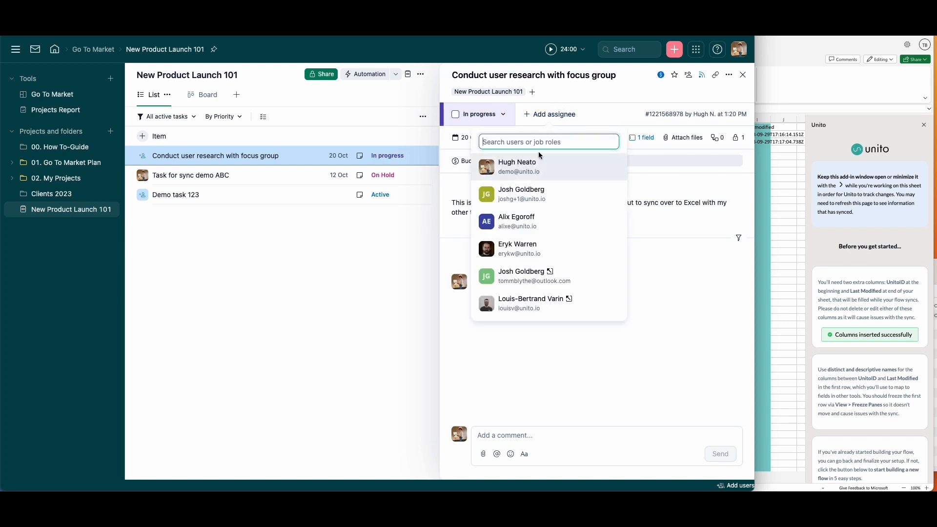
left_click(537, 171)
left_click(624, 204)
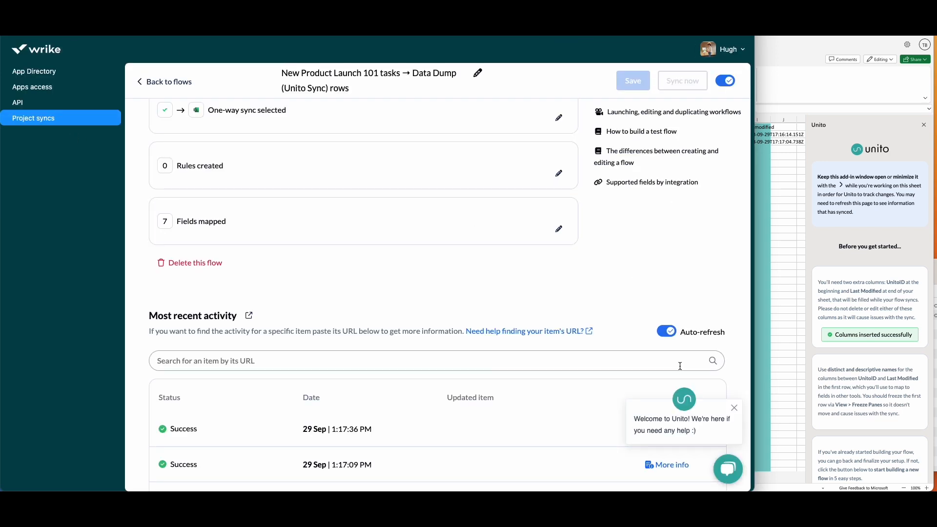
Step: Review the existing flow's overview and recent activity, and check the synced task row in the Excel Data Dump (Unito Sync) sheet
left_click(738, 410)
scroll(680, 312, "up", 4)
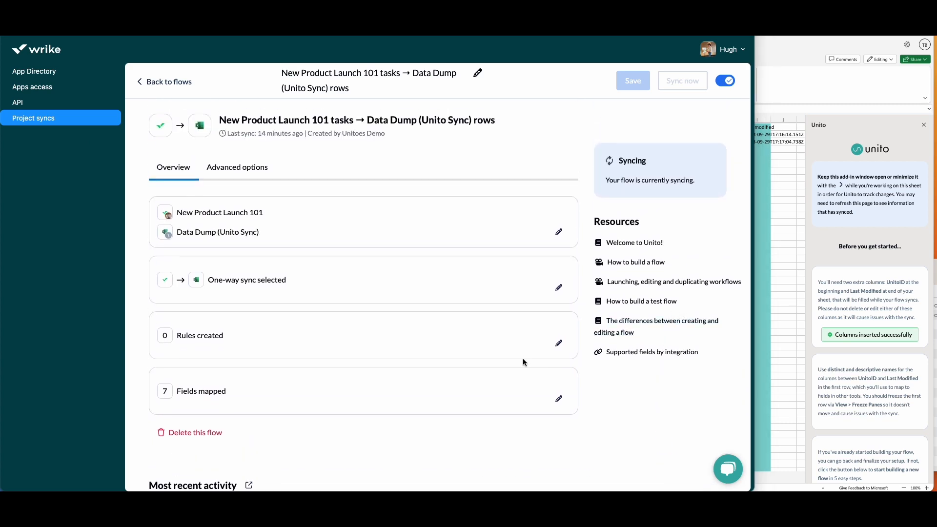
scroll(649, 386, "down", 5)
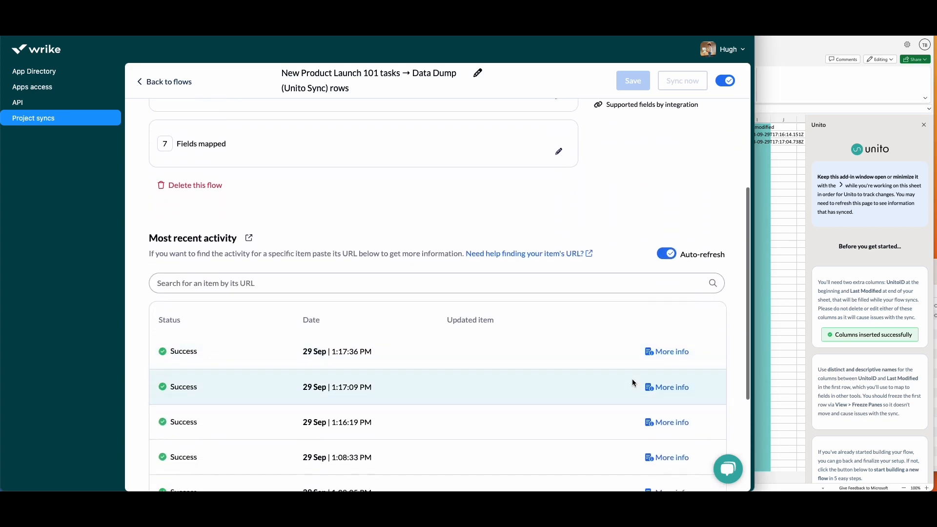
scroll(690, 205, "up", 1)
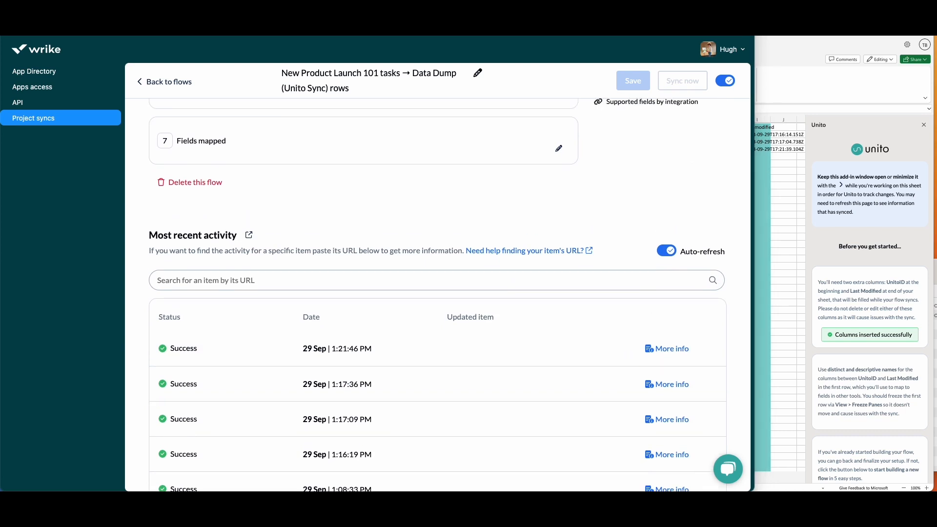
left_click(779, 248)
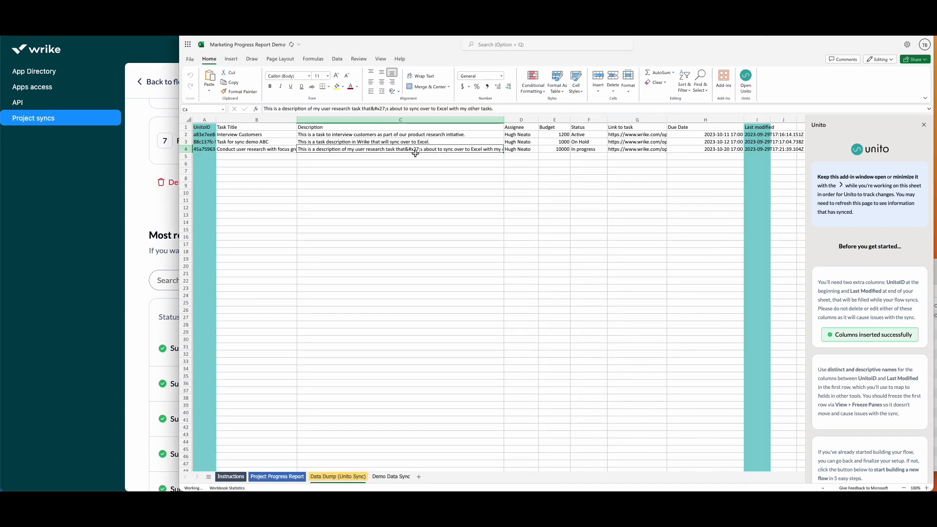
left_click(136, 239)
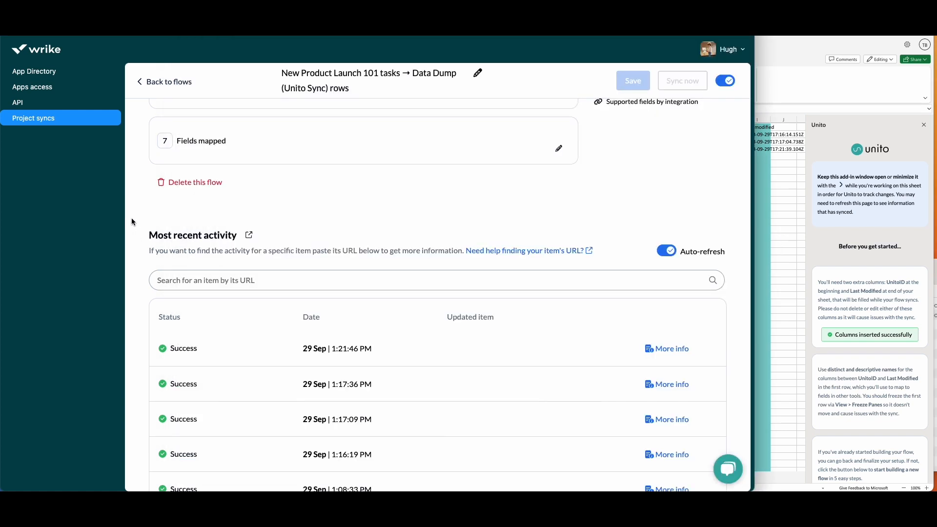
Step: Go back to the flow list and create a new flow, starting with the tool connection setup
scroll(137, 220, "up", 5)
left_click(147, 81)
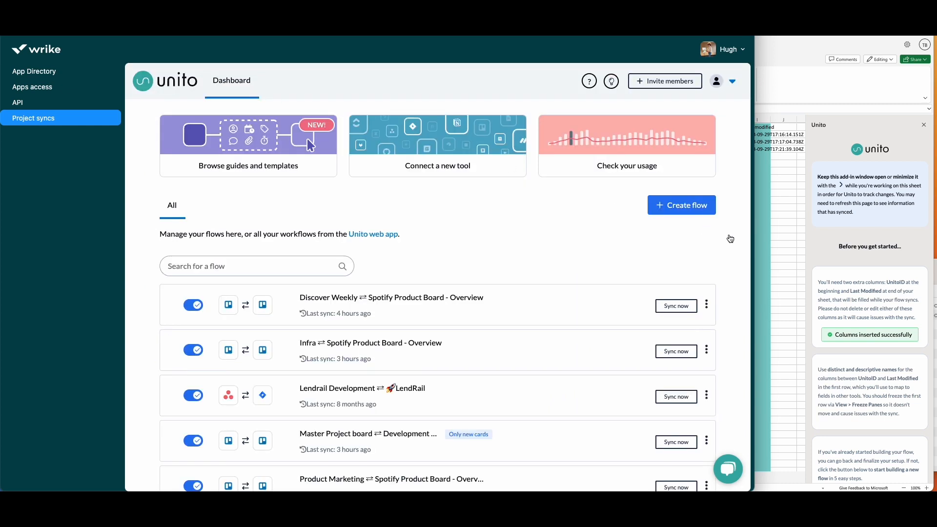
left_click(687, 211)
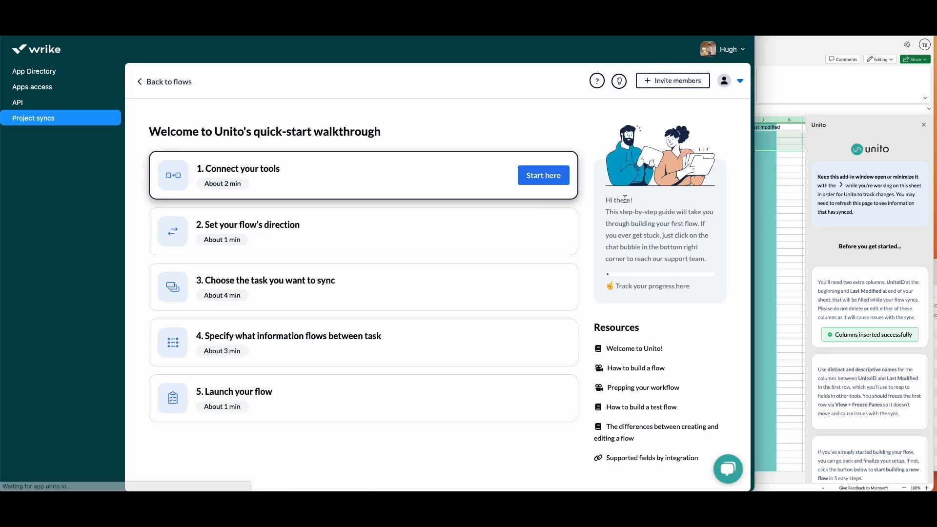
left_click(543, 177)
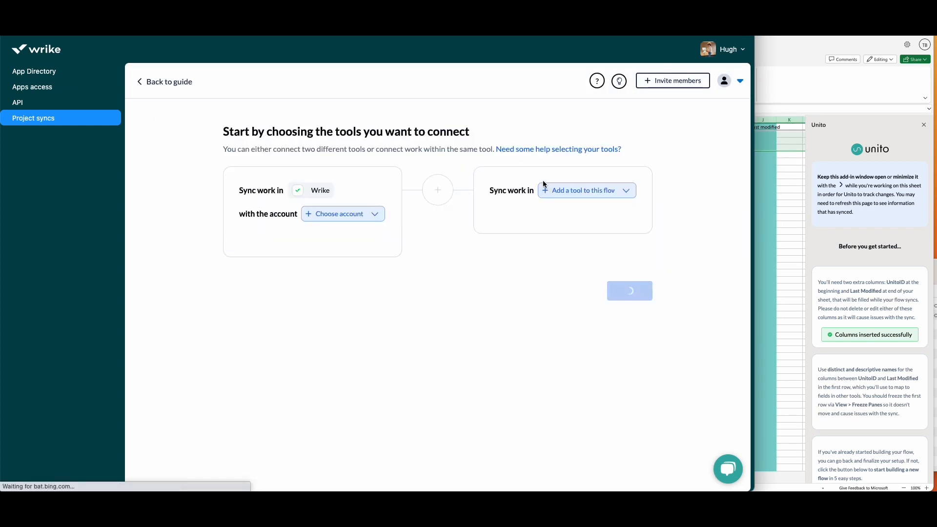
Step: Choose the Wrike account and the New Product Launch 101 folder as the flow's first side
left_click(371, 222)
left_click(383, 300)
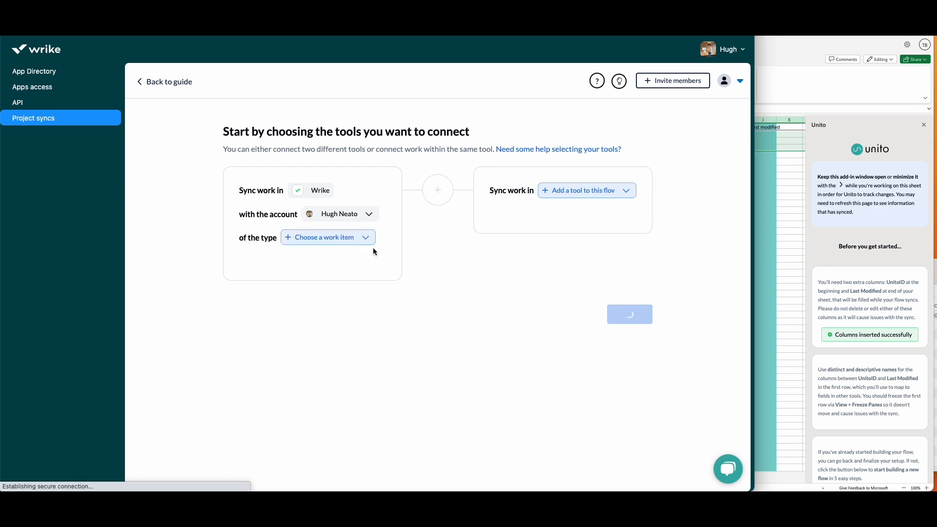
left_click(376, 262)
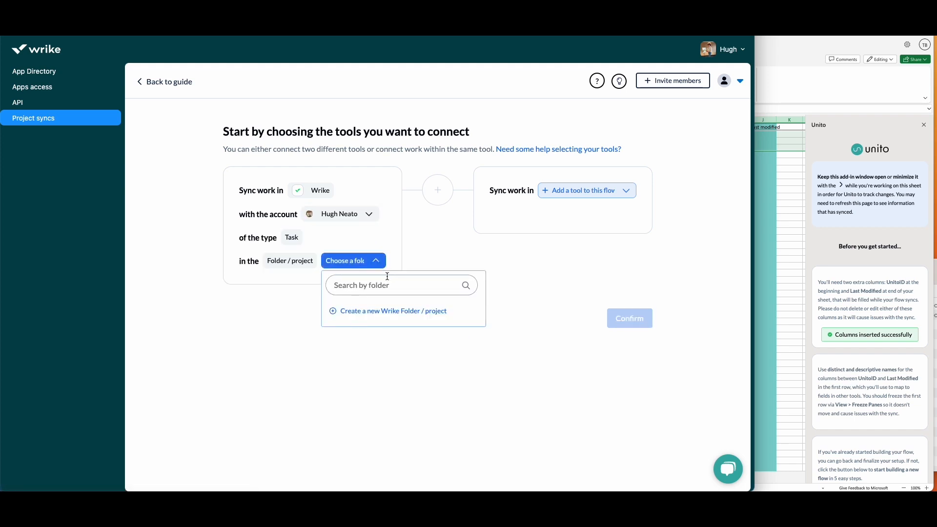
type("PRODUC")
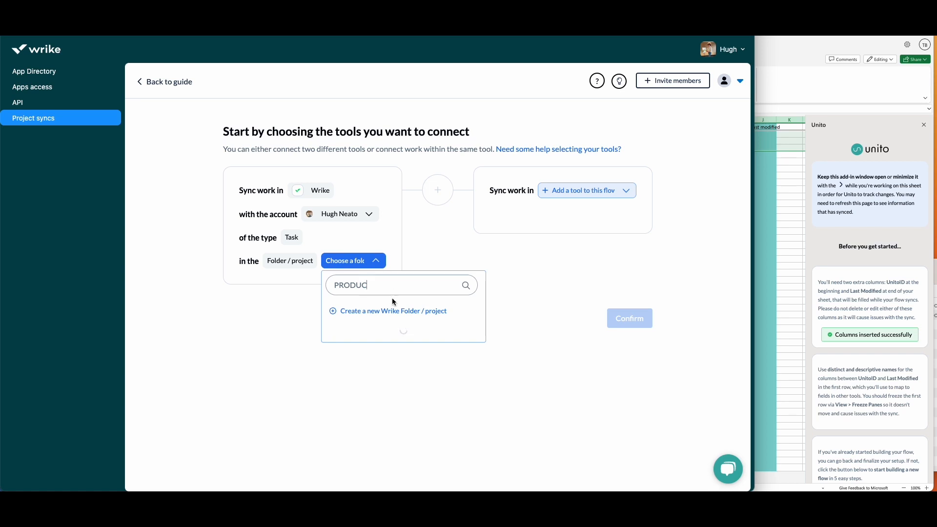
type("t")
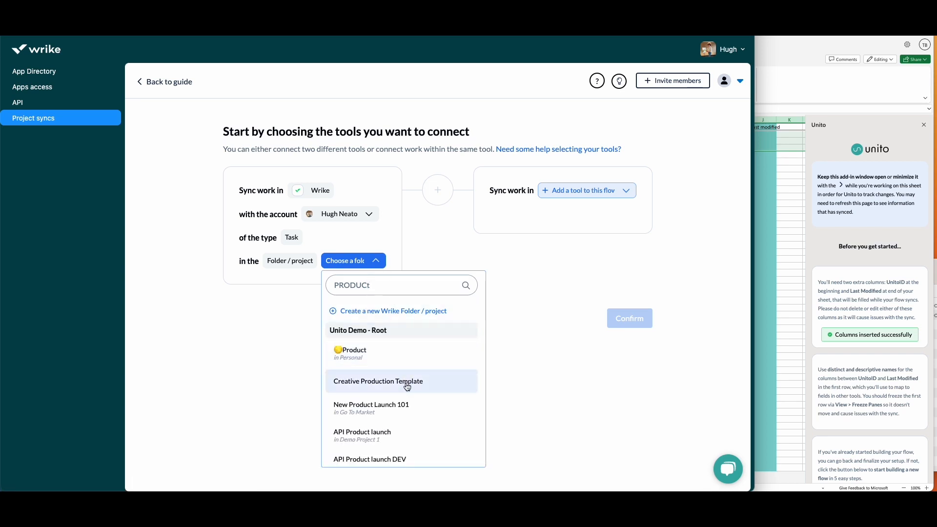
left_click(409, 406)
Step: Add Microsoft Excel as the second tool and choose the Excel account that owns the workbook
left_click(594, 199)
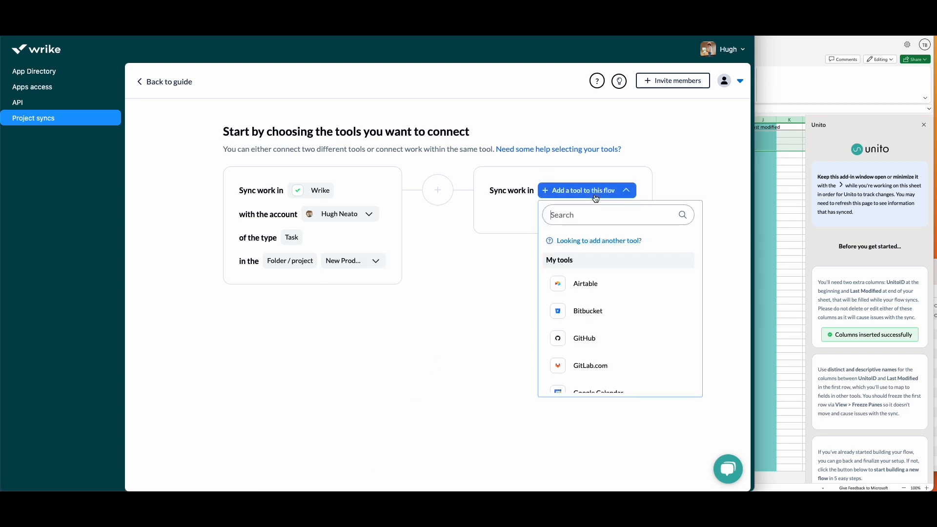
type("exce")
left_click(597, 291)
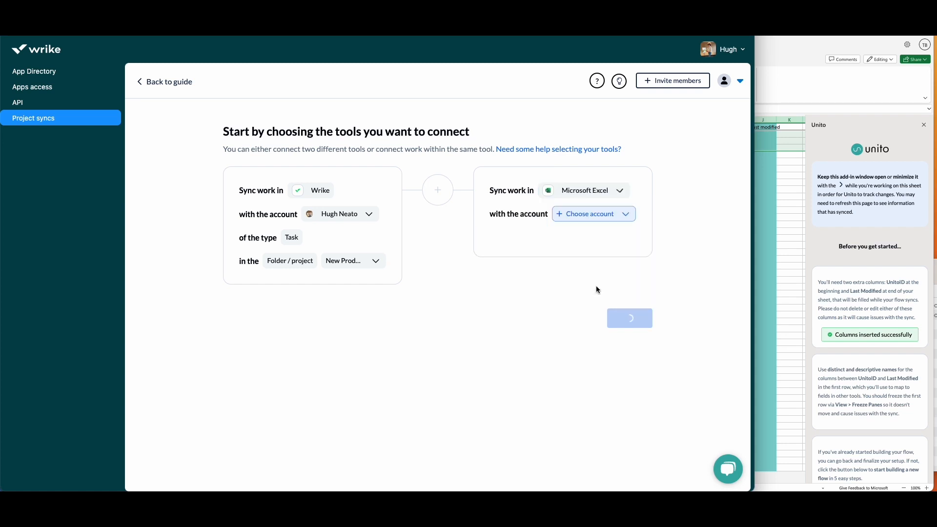
left_click(594, 214)
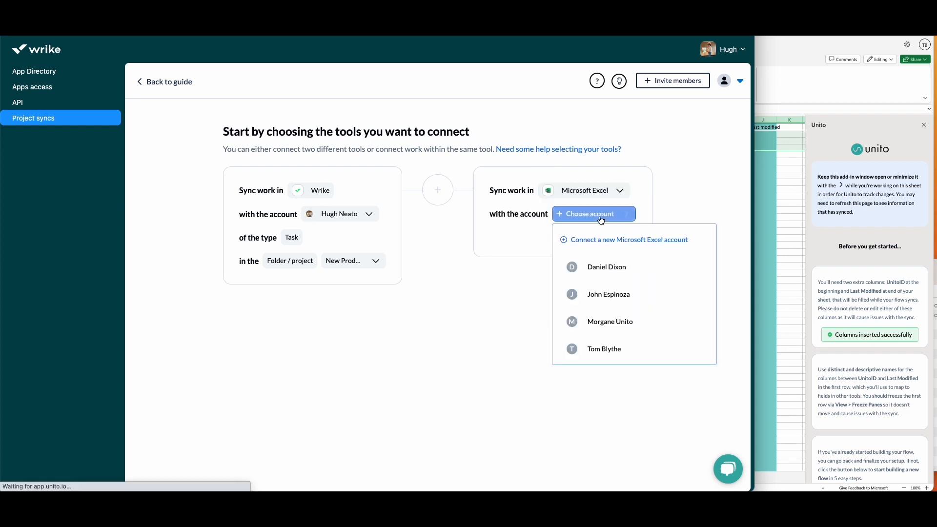
left_click(622, 360)
Step: Find the workbook by its pasted URL, select the Data Dump (Unito Sync) sheet and confirm the connected tools
left_click(607, 263)
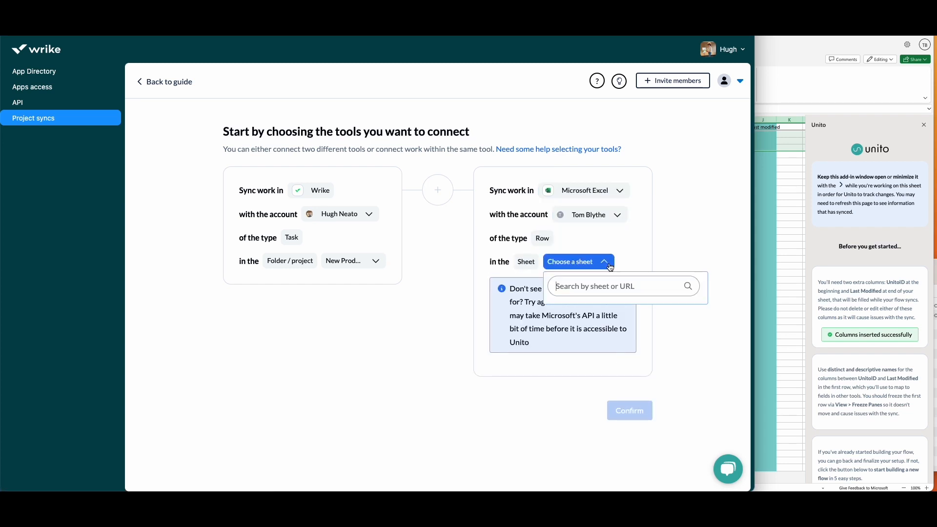
key("ctrl+v")
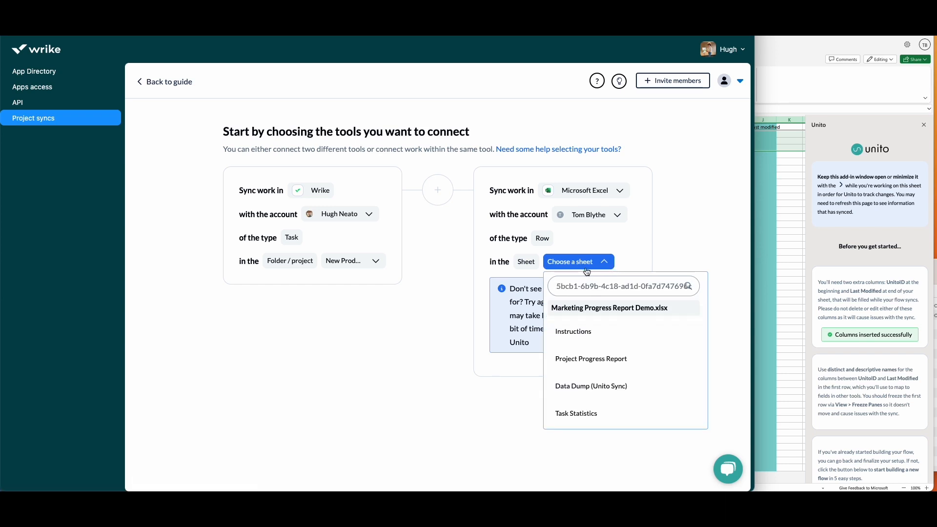
left_click(612, 387)
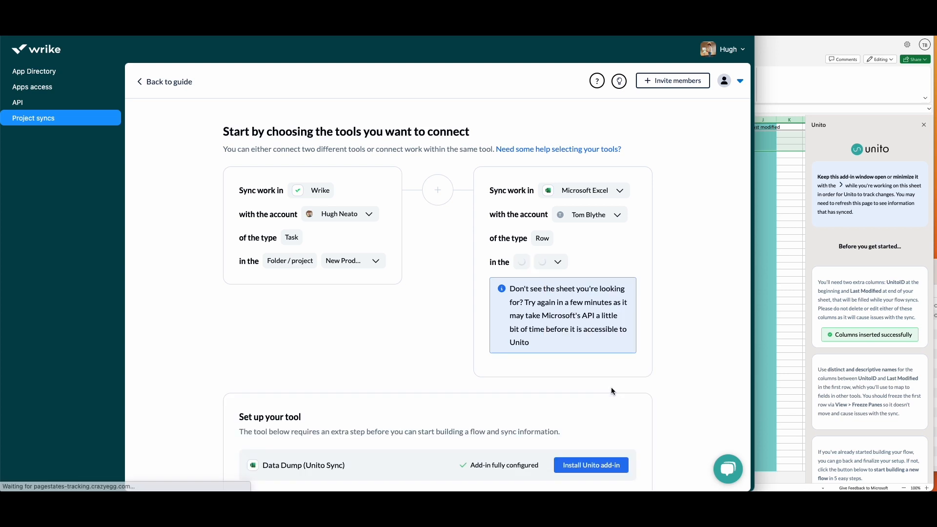
scroll(657, 377, "down", 2)
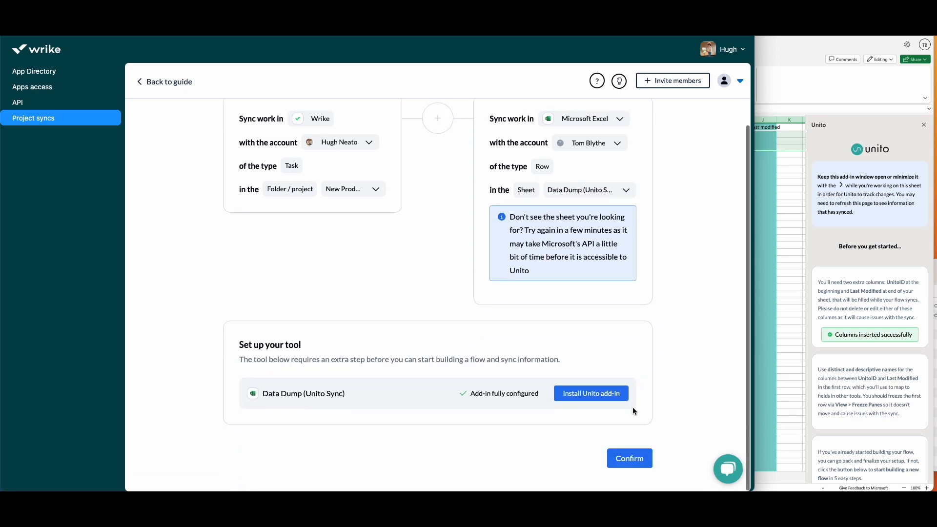
left_click(635, 461)
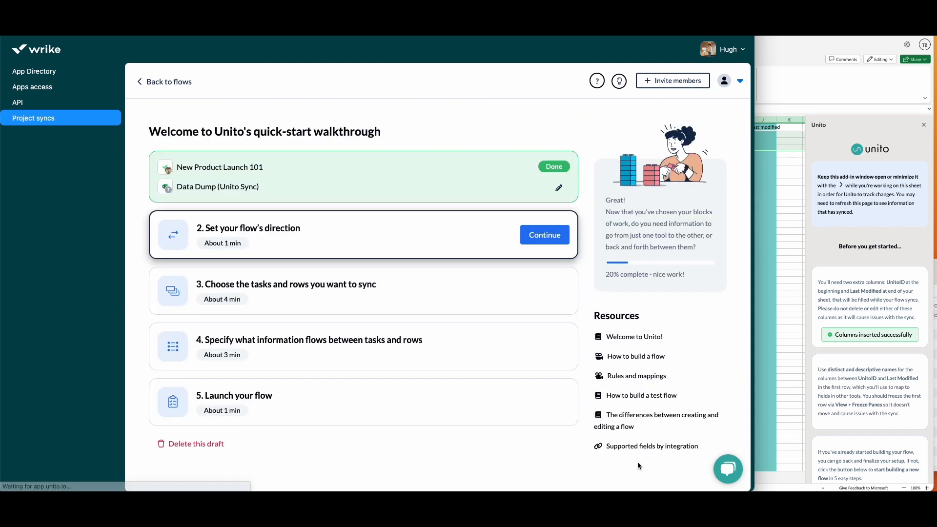
Step: Set the flow direction to one-way from New Product Launch 101 to Data Dump (Unito Sync) and confirm it
left_click(551, 236)
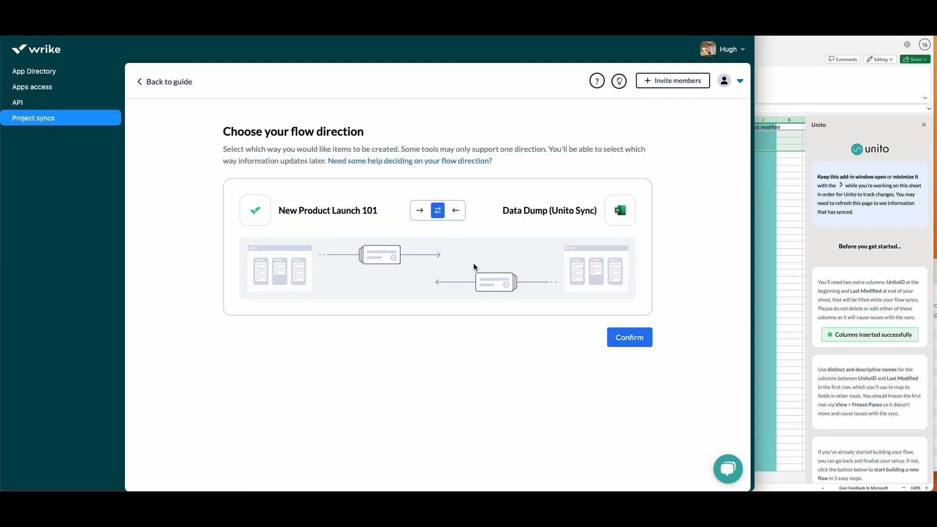
left_click(419, 211)
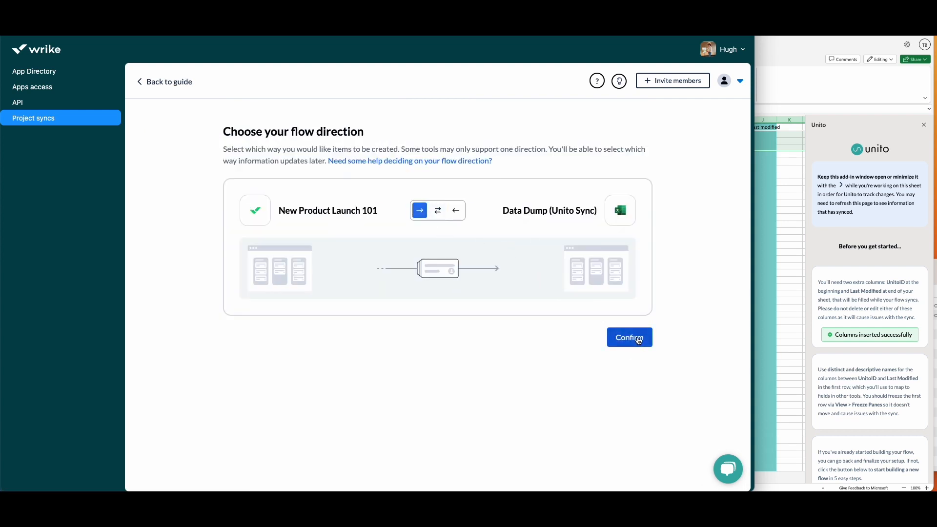
left_click(639, 340)
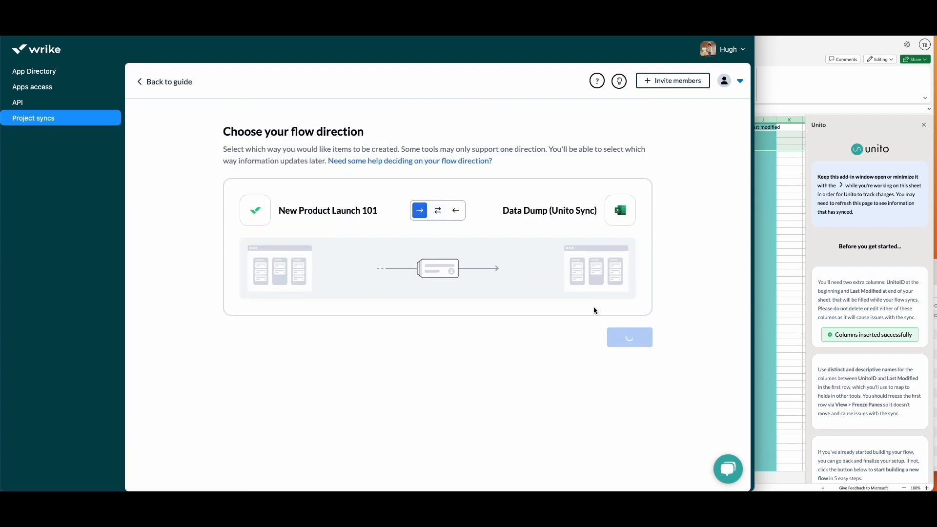
Step: Open the flow's rules and remove the creation date rule
left_click(546, 295)
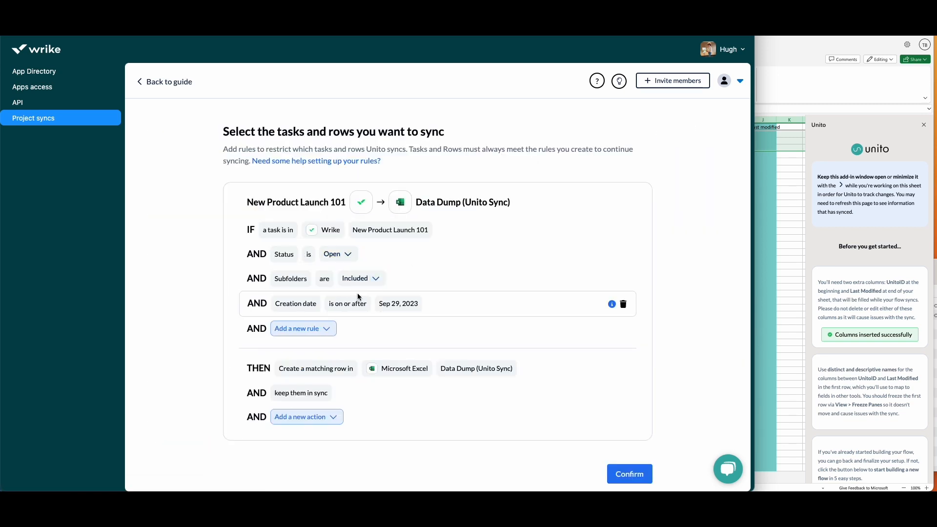
scroll(359, 316, "down", 1)
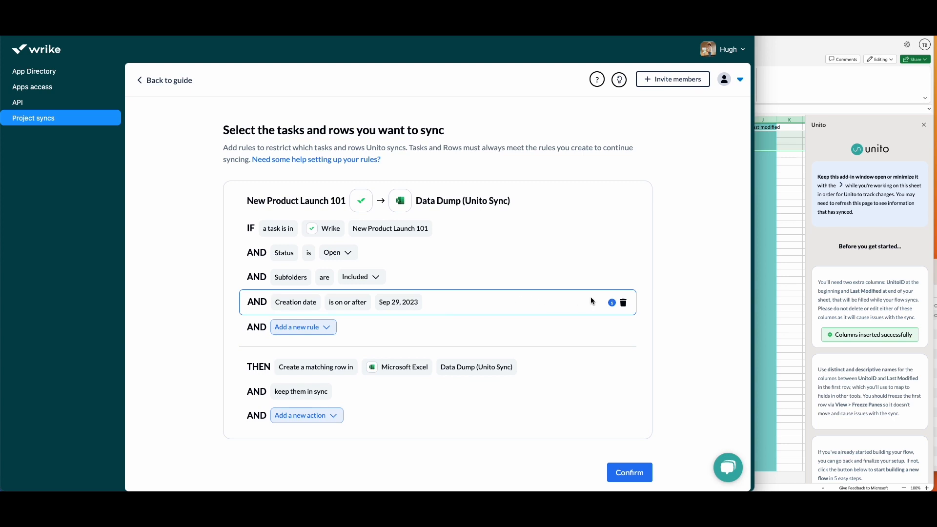
left_click(625, 304)
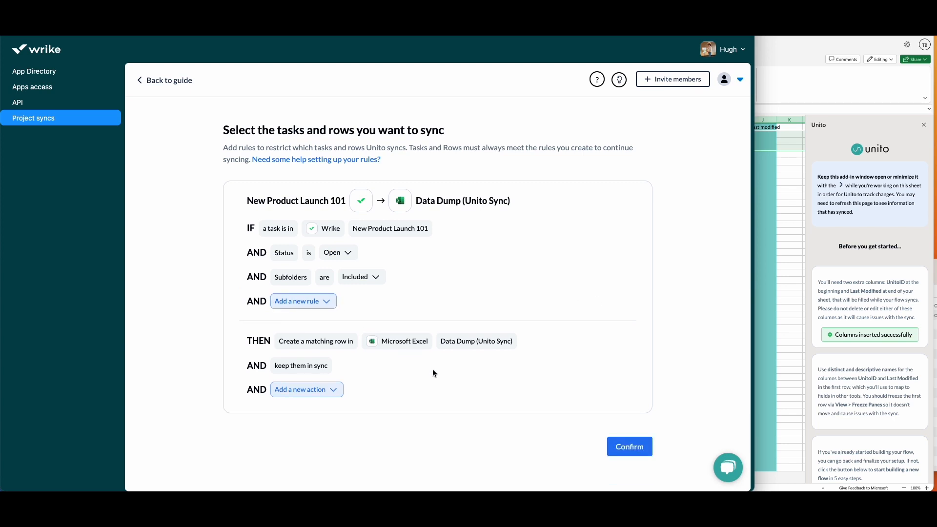
Step: Add a rule limiting the sync to tasks assigned to the signed-in Wrike user, and confirm the rules
left_click(299, 301)
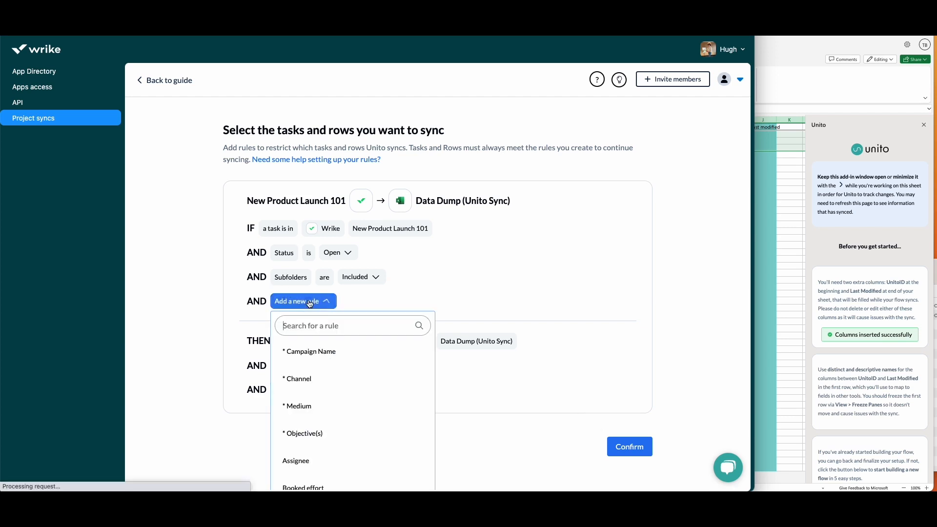
scroll(342, 371, "down", 2)
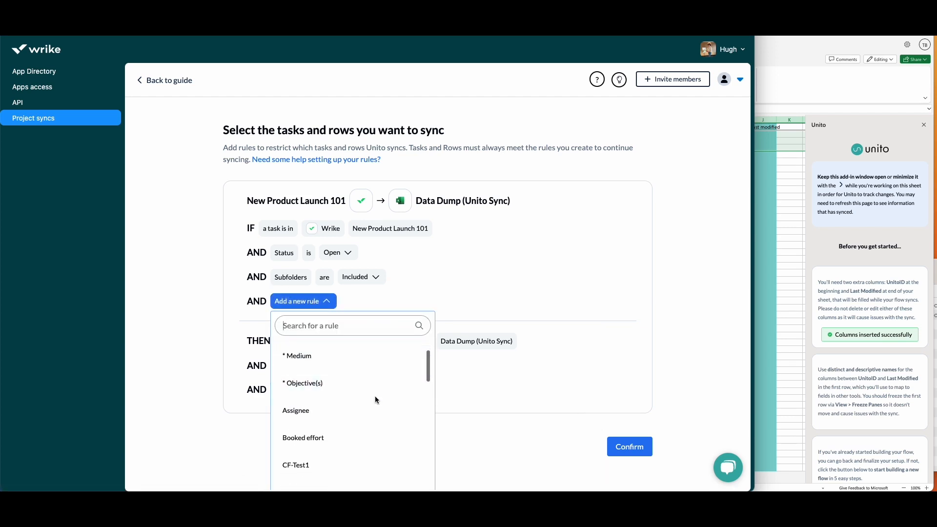
left_click(372, 412)
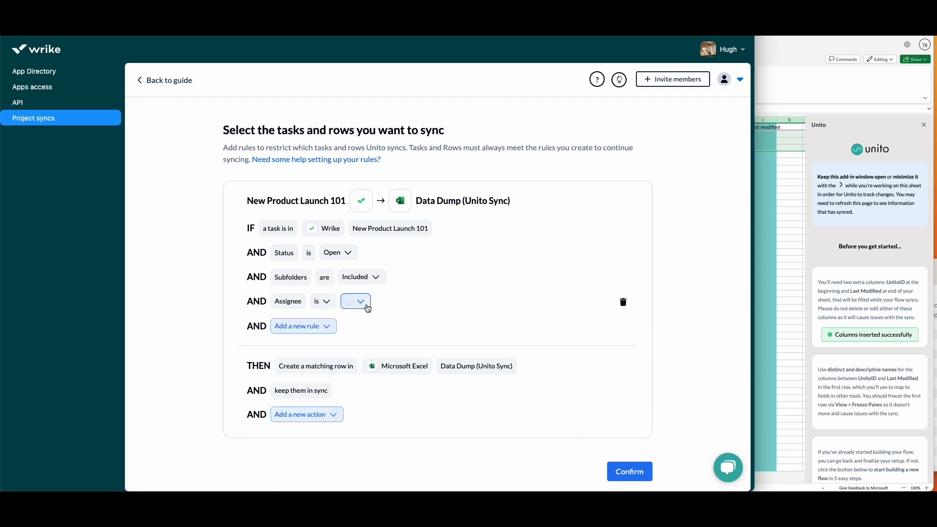
left_click(367, 303)
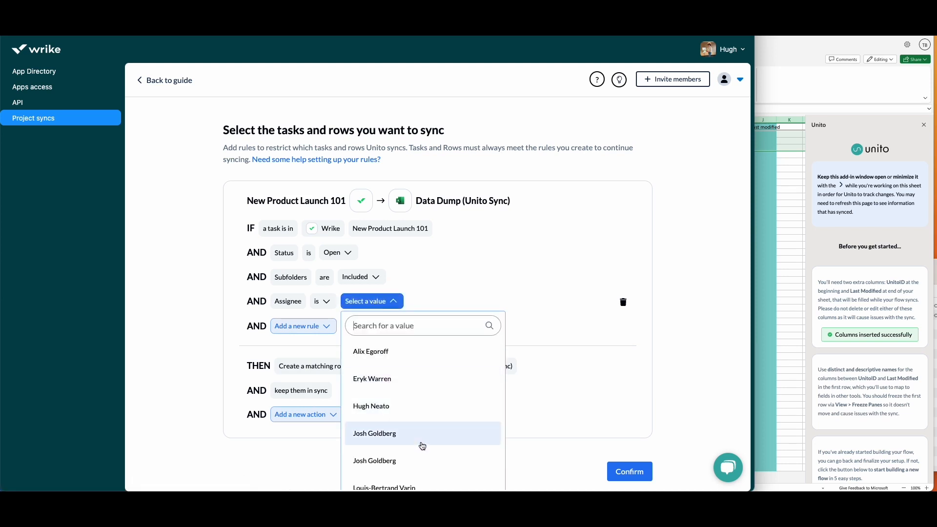
left_click(418, 413)
left_click(546, 394)
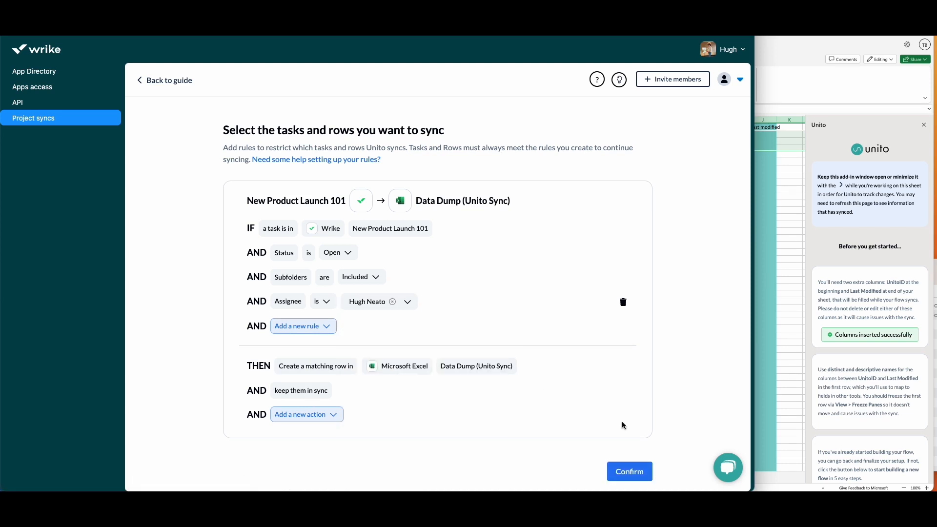
left_click(630, 472)
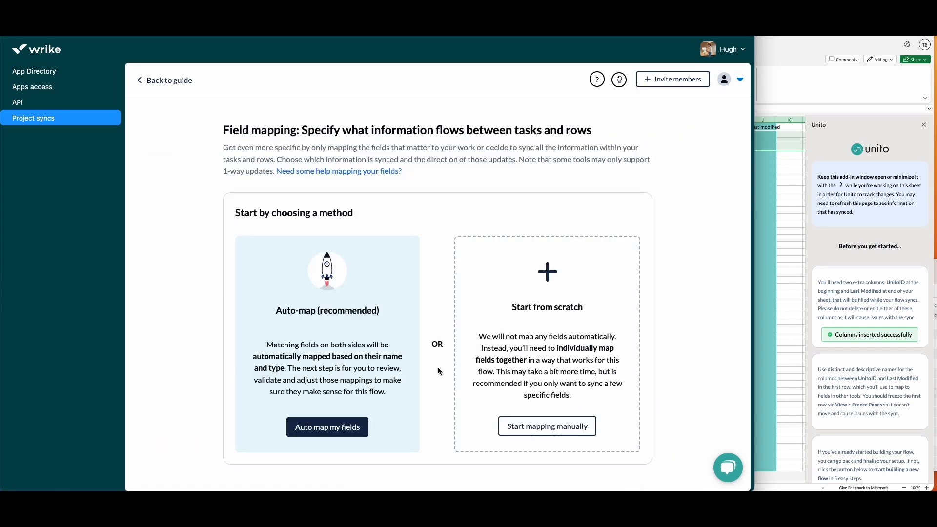
Step: Auto-map the matching fields and add a mapping from Wrike's Title to the sheet's Task Title column
left_click(336, 429)
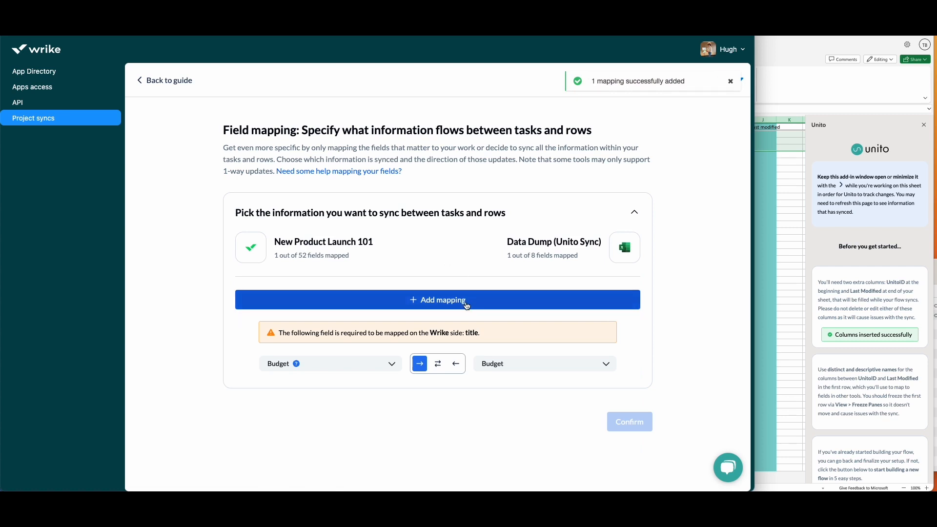
left_click(468, 305)
left_click(392, 364)
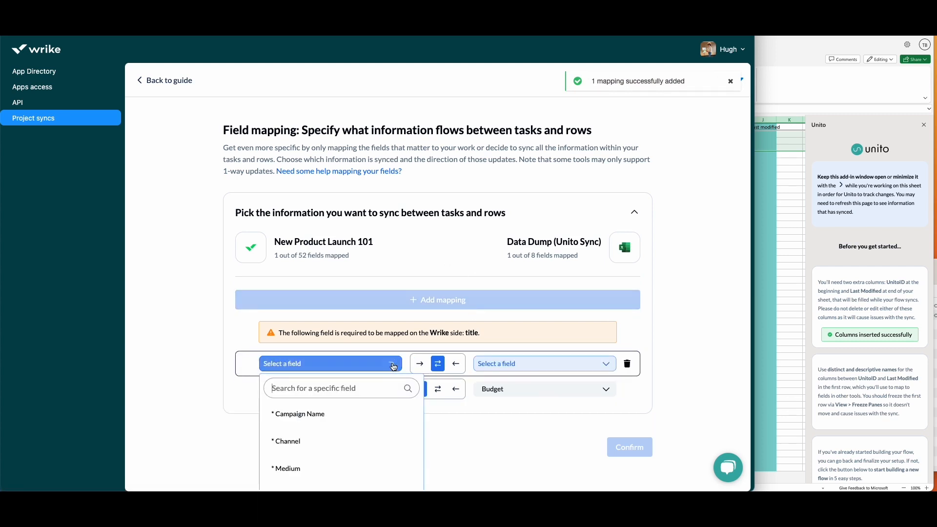
type("title")
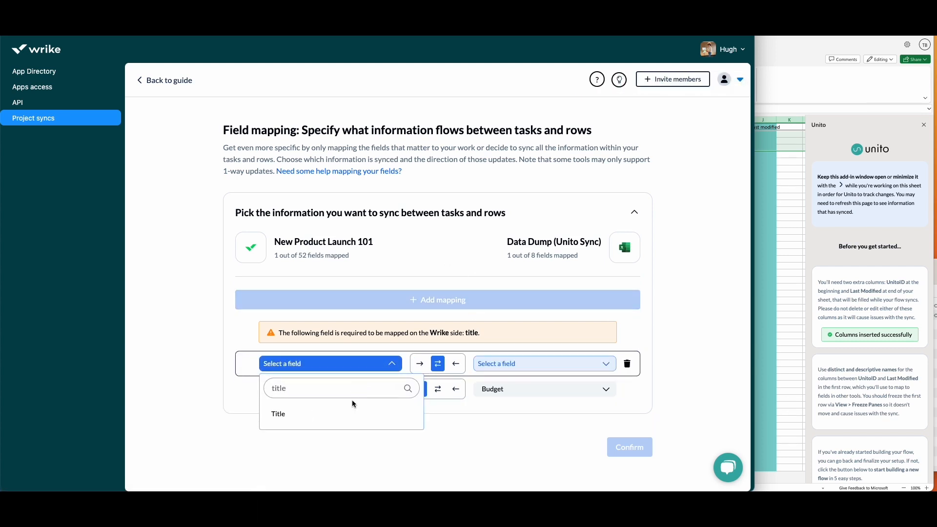
left_click(352, 413)
left_click(557, 333)
type("t")
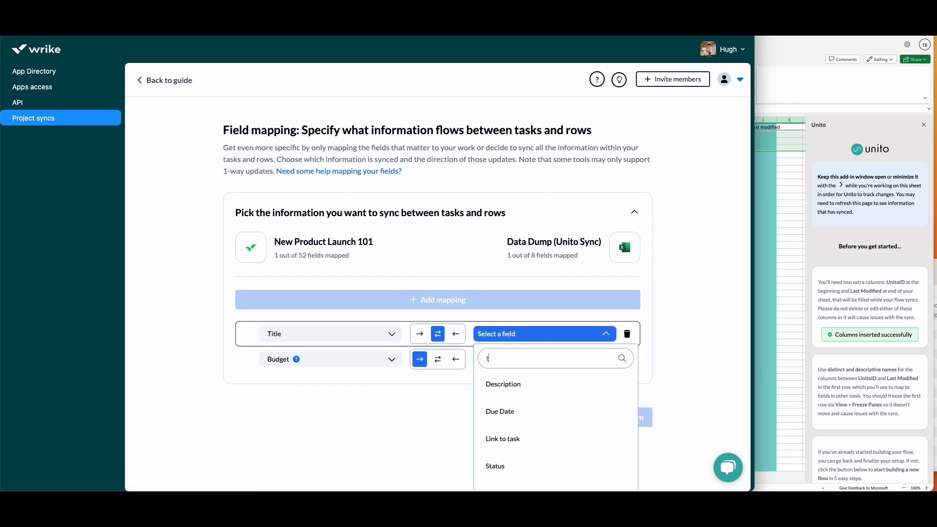
type("ask")
left_click(498, 383)
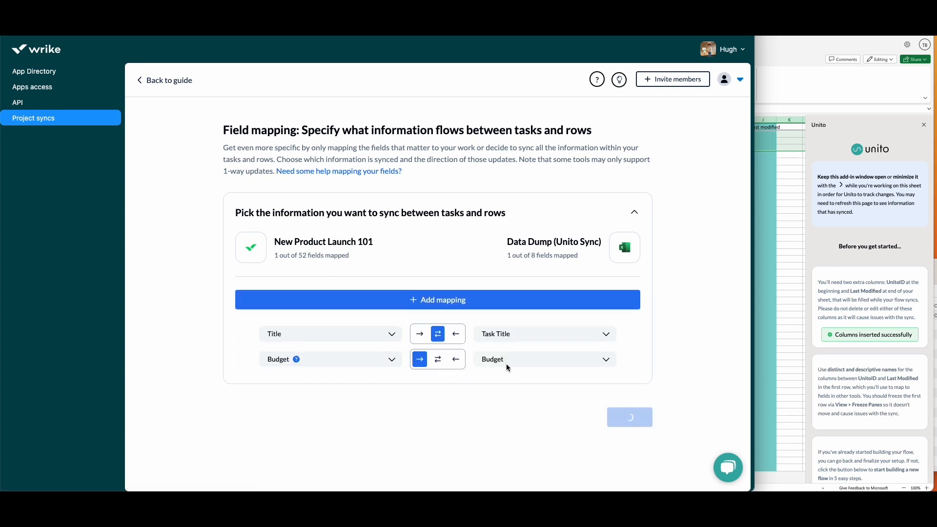
Step: Add a mapping between Wrike's Description field and the sheet's Description column
left_click(506, 306)
left_click(508, 333)
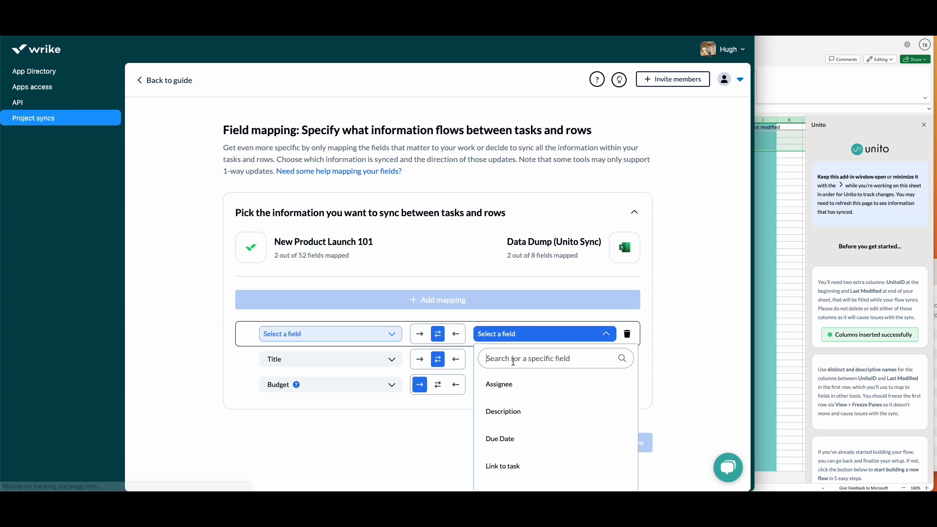
left_click(515, 413)
left_click(372, 334)
type("des")
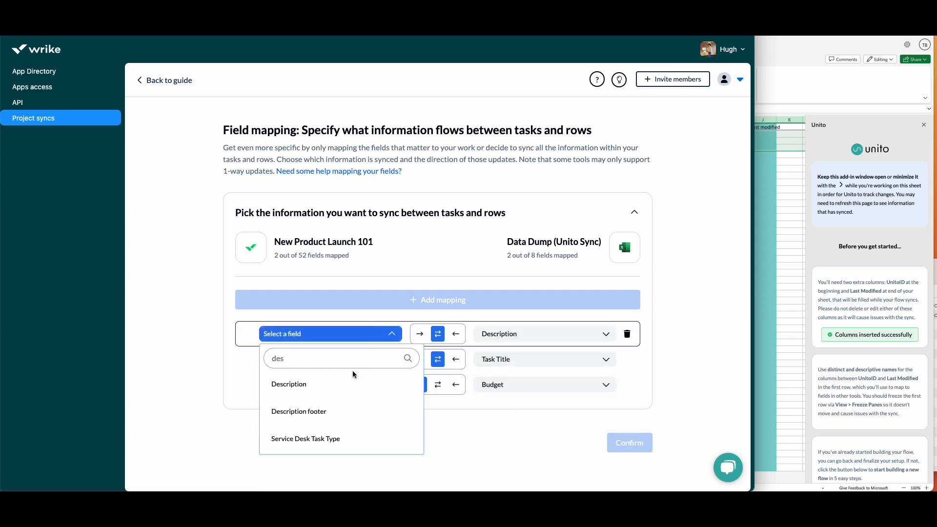
left_click(346, 387)
Step: Add a mapping between Wrike's Assignees field and the sheet's Assignee column
left_click(444, 299)
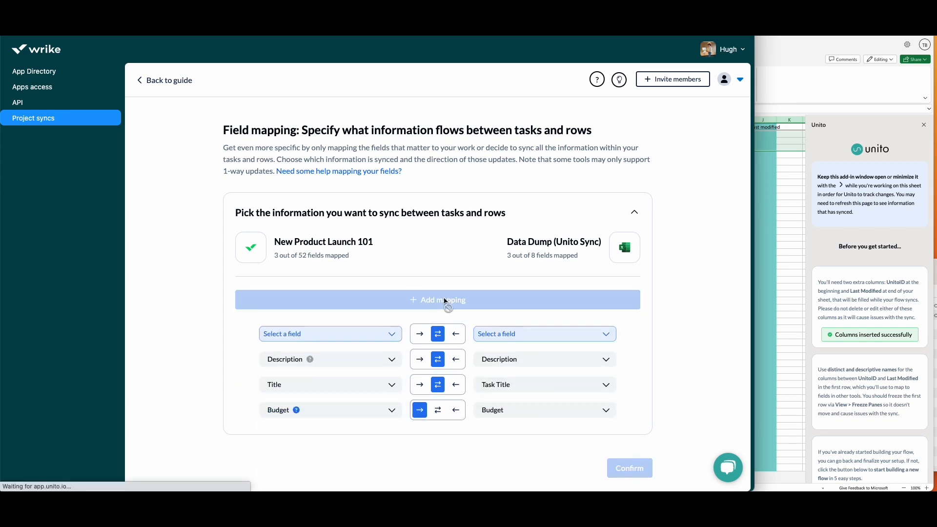
left_click(500, 337)
left_click(519, 385)
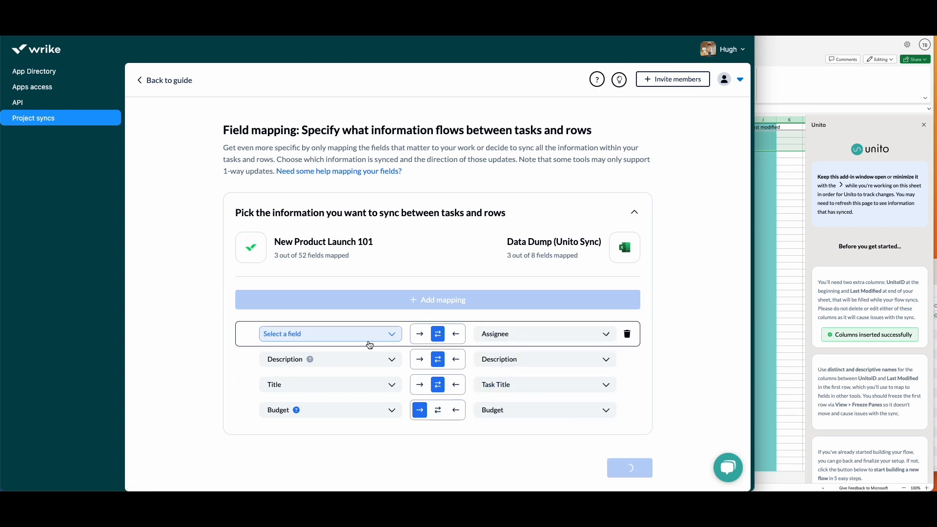
left_click(316, 335)
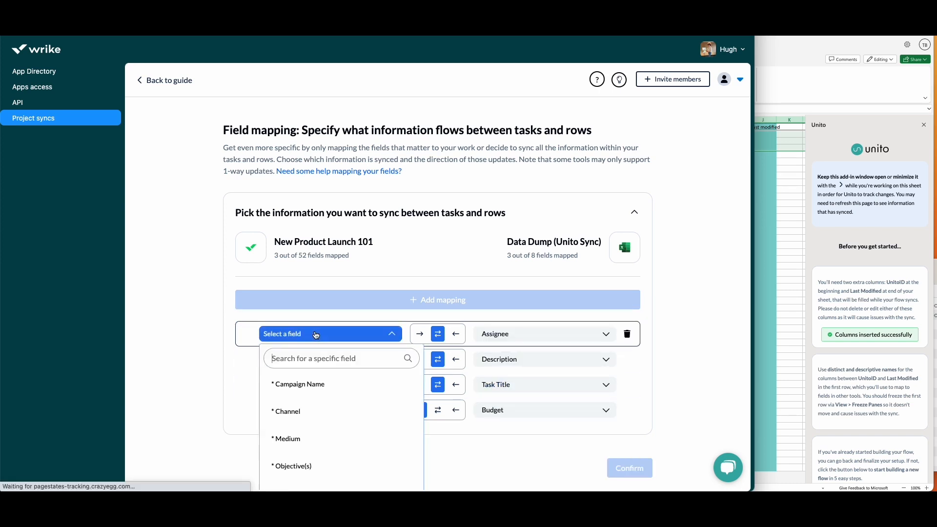
type("as")
left_click(305, 386)
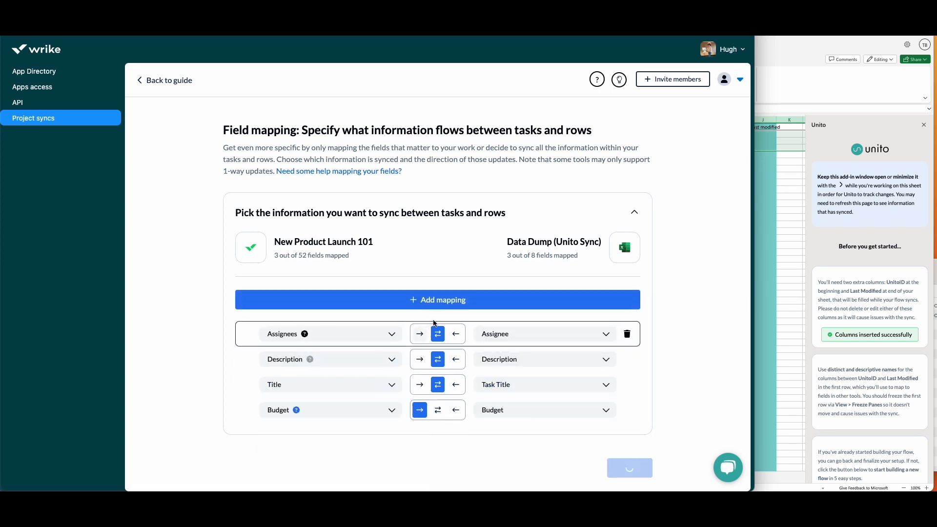
Step: Add a mapping between Wrike's Due date field and the sheet's Due Date column
left_click(438, 299)
left_click(503, 334)
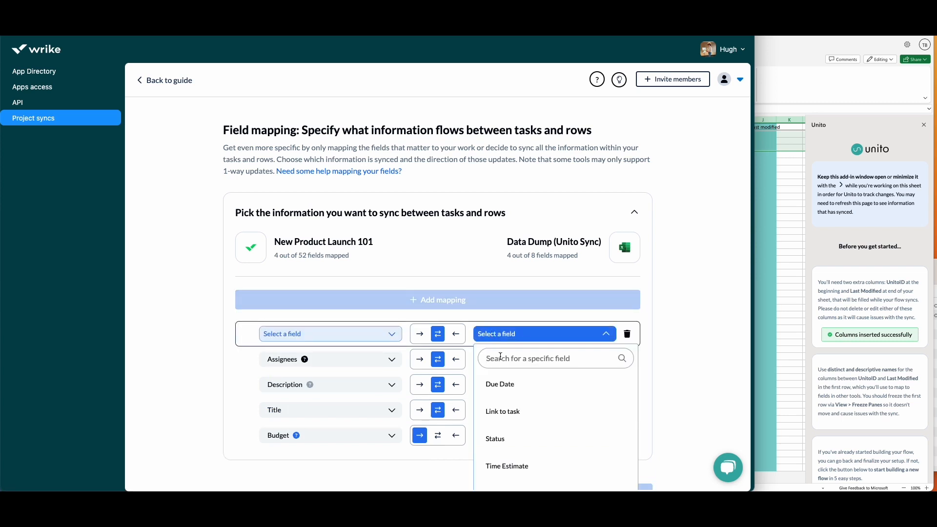
left_click(502, 384)
left_click(329, 333)
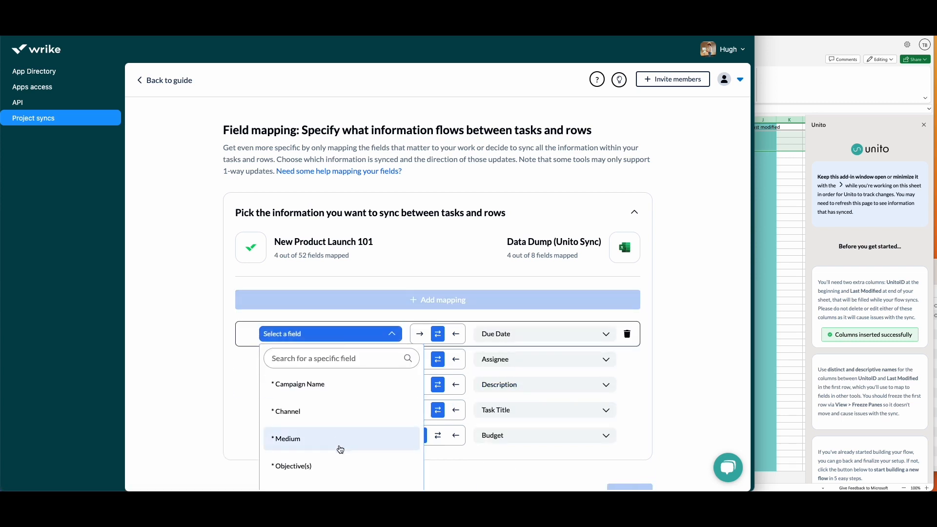
left_click(344, 356)
type("due")
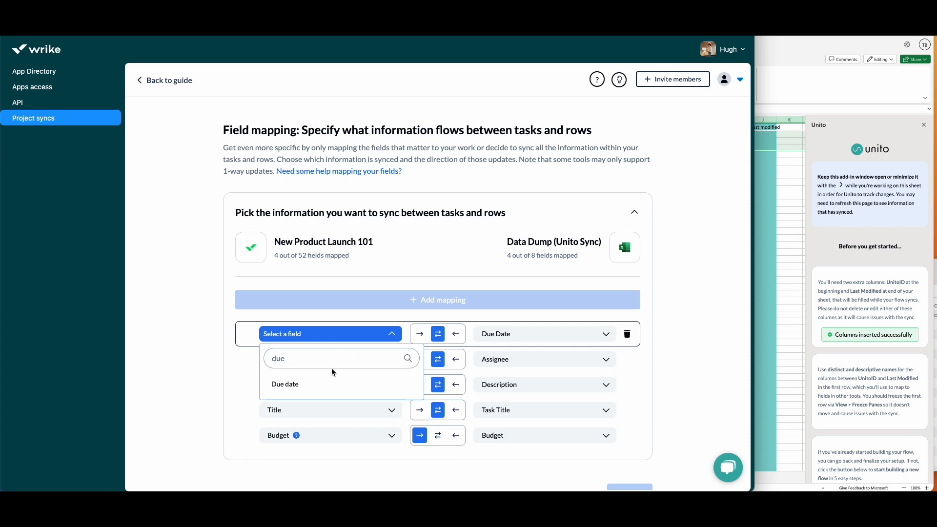
left_click(313, 384)
Step: Add a mapping from Wrike's Link to task field to the sheet's Link to task column
left_click(366, 300)
left_click(361, 340)
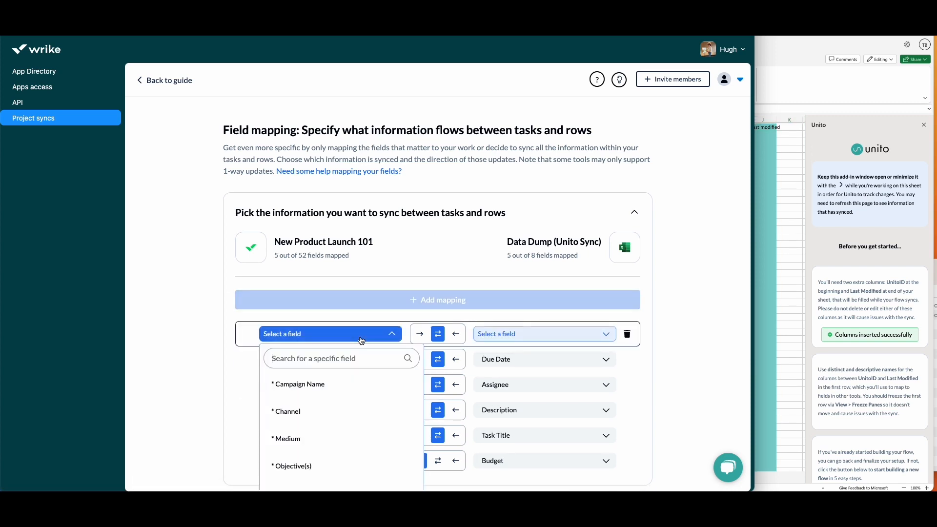
type("link")
left_click(293, 412)
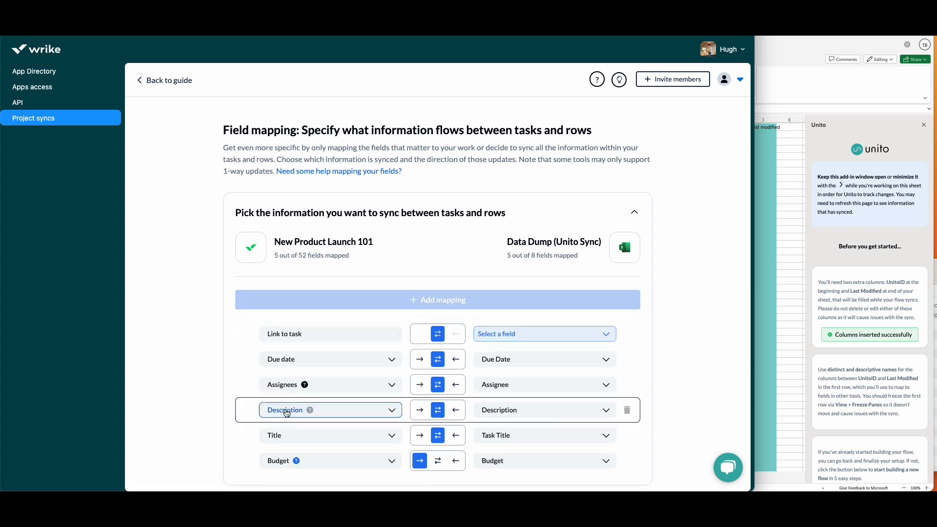
left_click(525, 336)
left_click(565, 383)
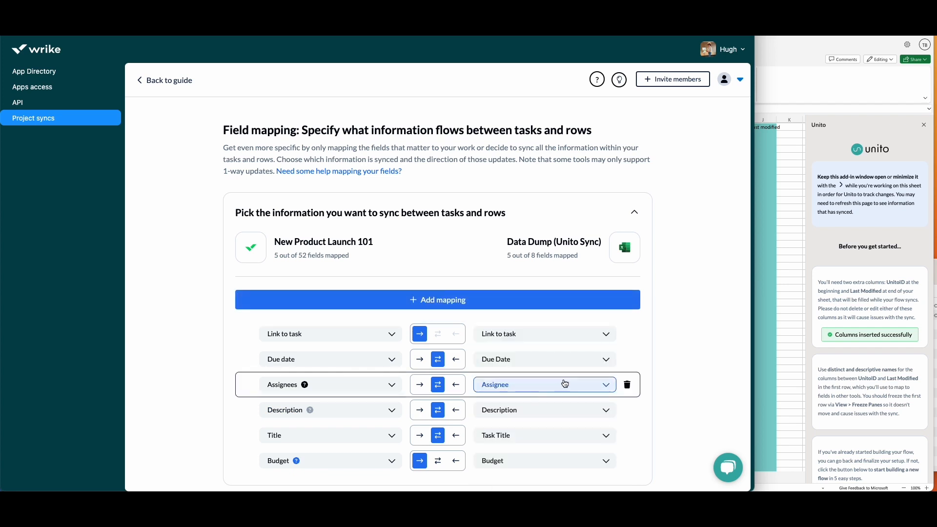
Step: Add a mapping between Wrike's Status field and the sheet's Status column
left_click(483, 306)
left_click(378, 336)
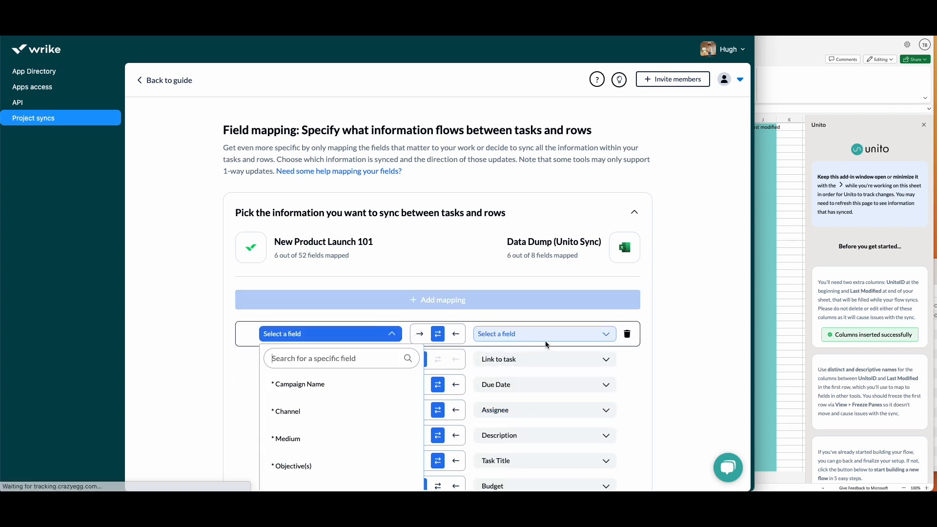
left_click(547, 337)
left_click(547, 335)
left_click(545, 386)
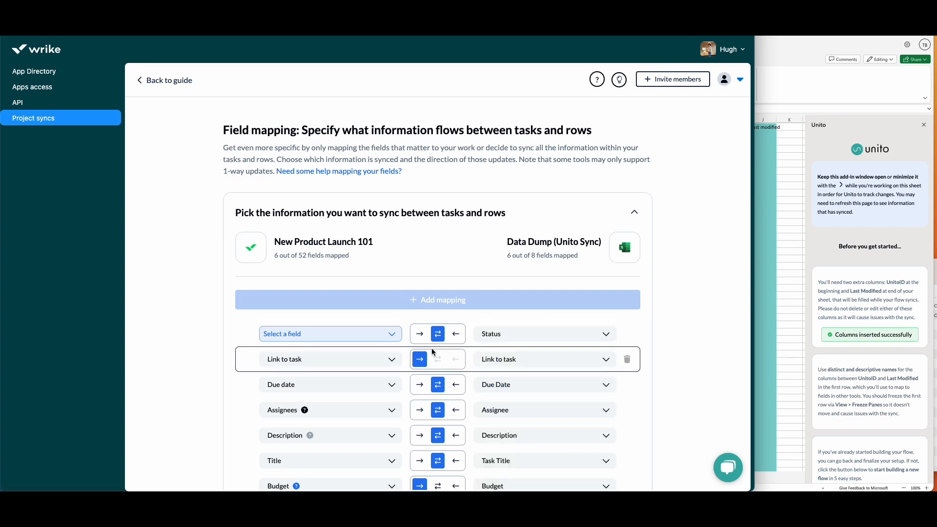
left_click(394, 333)
scroll(369, 414, "down", 2)
scroll(364, 415, "down", 8)
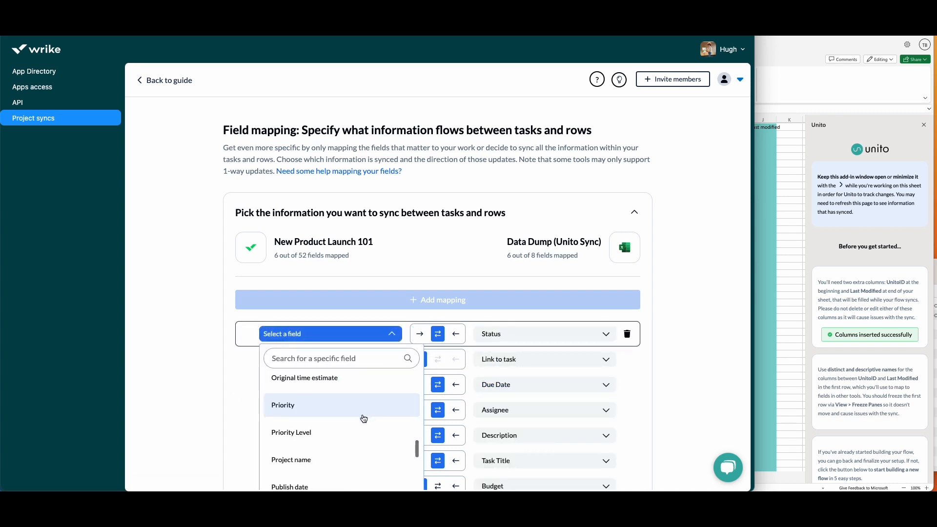
scroll(352, 390, "up", 1)
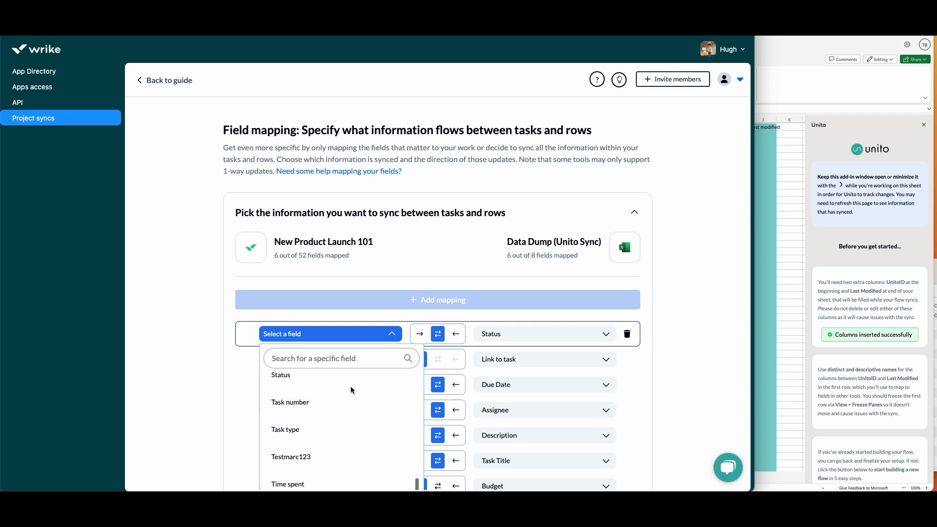
left_click(350, 384)
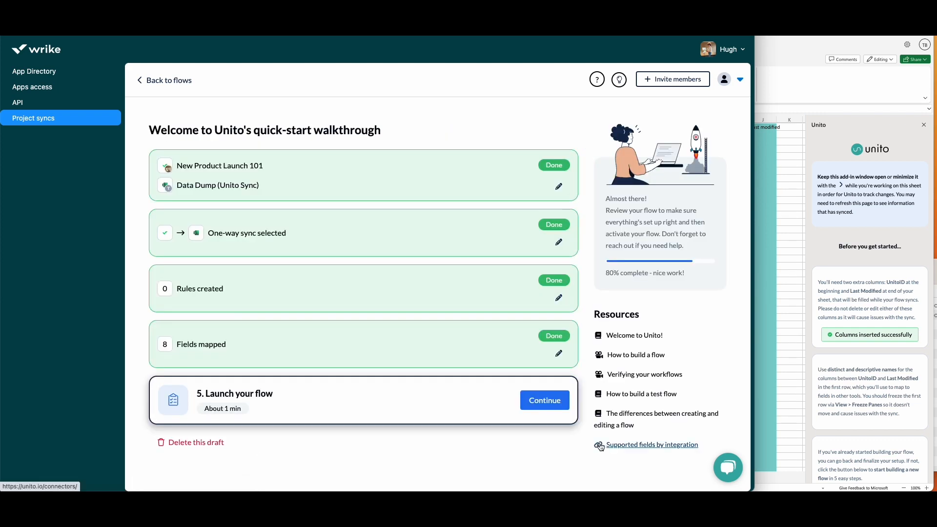
Step: Launch the flow as New Product Launch 101 tasks → Data Dump (Unito Sync) rows with auto sync enabled
left_click(557, 405)
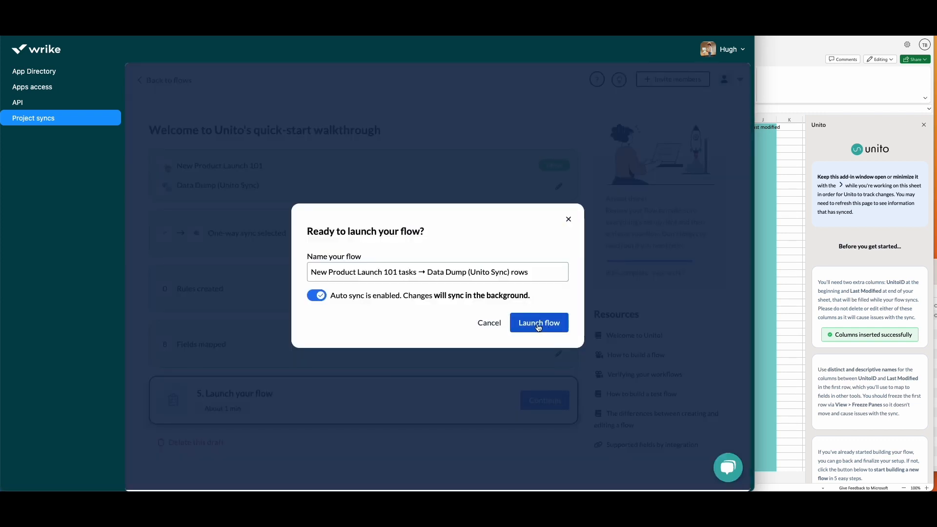
left_click(539, 323)
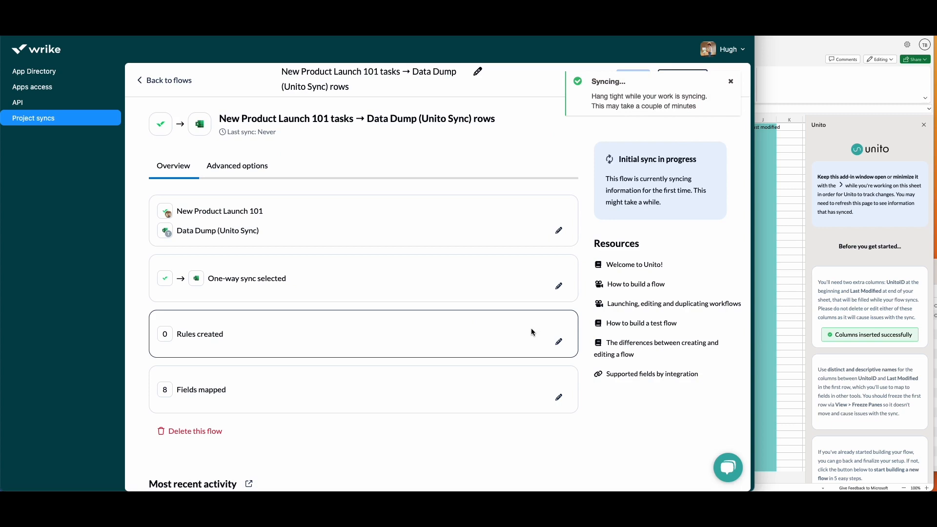
Step: Check the flow's most recent activity and switch to the Excel workbook to inspect the Data Dump (Unito Sync) rows
scroll(565, 118, "down", 4)
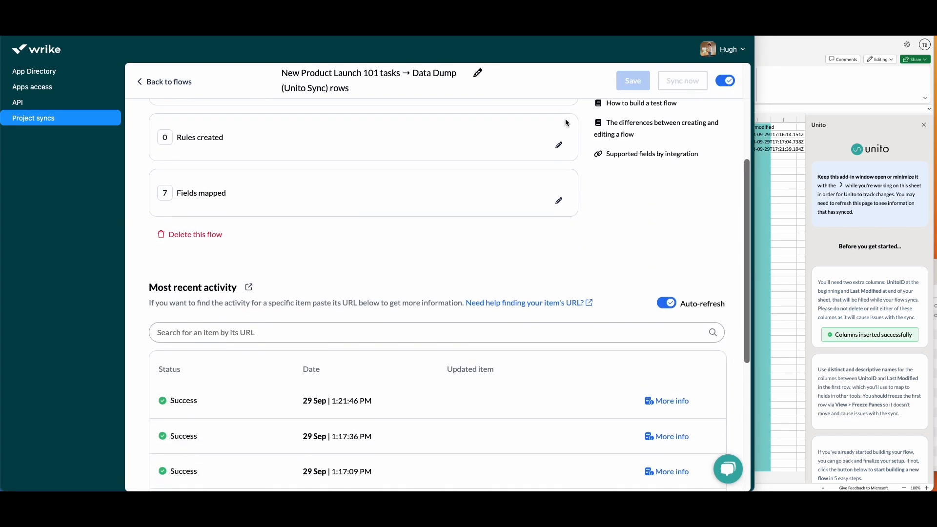
scroll(565, 123, "up", 5)
left_click(781, 84)
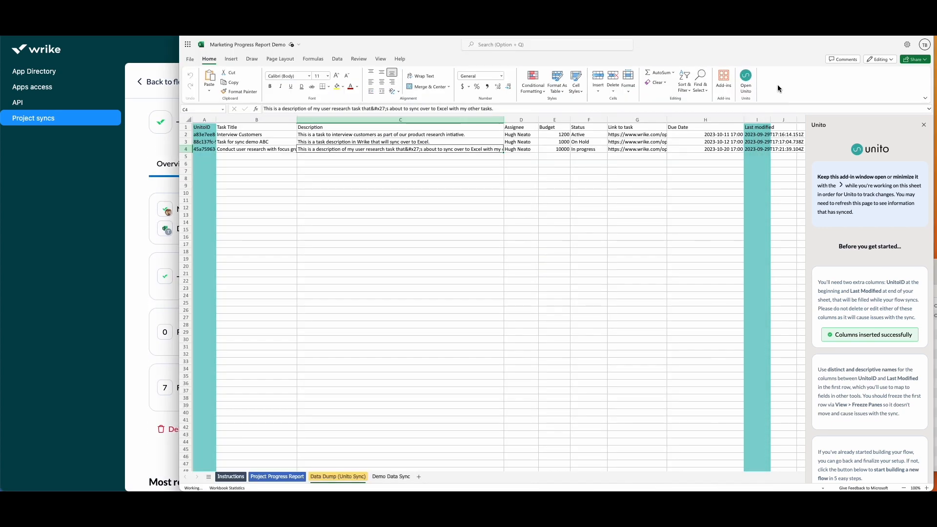
Step: Insert Unito's UnitoID and Last modified columns in the Sync Demo 2 sheet and hide both columns
left_click(385, 476)
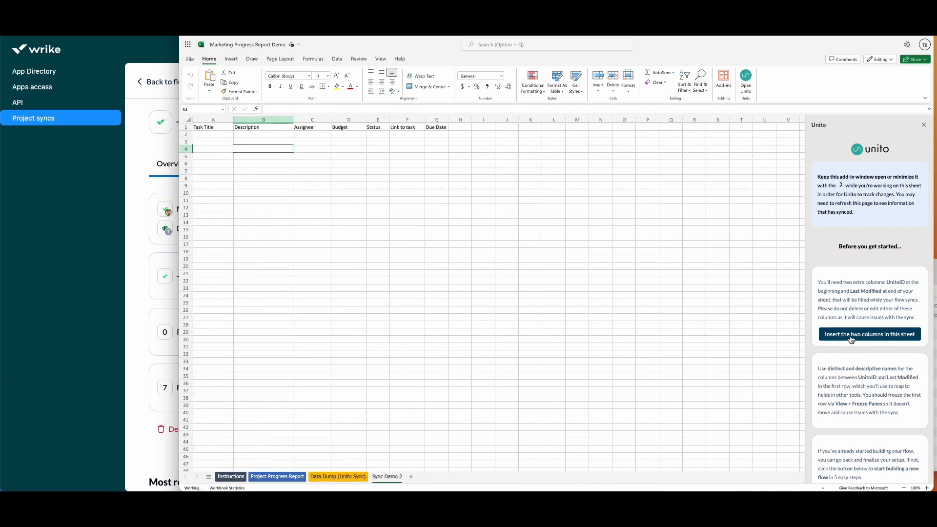
left_click(852, 337)
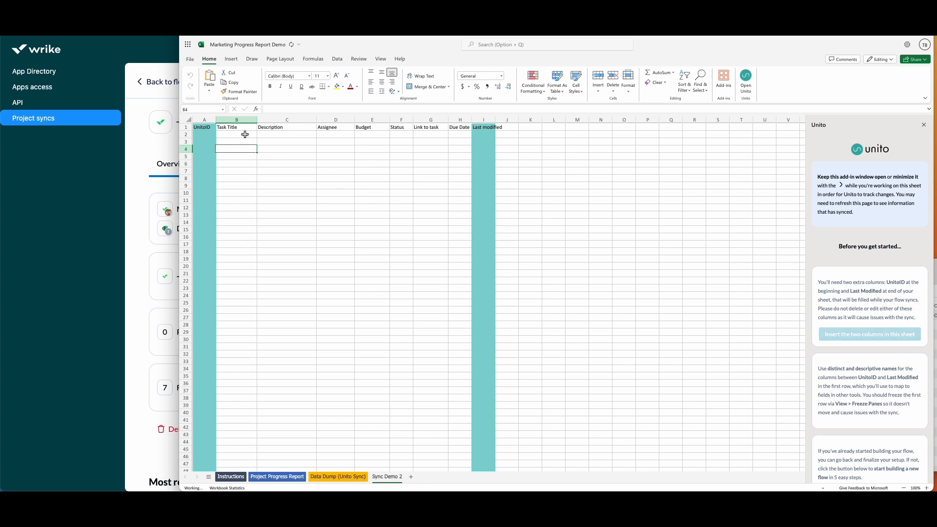
right_click(207, 119)
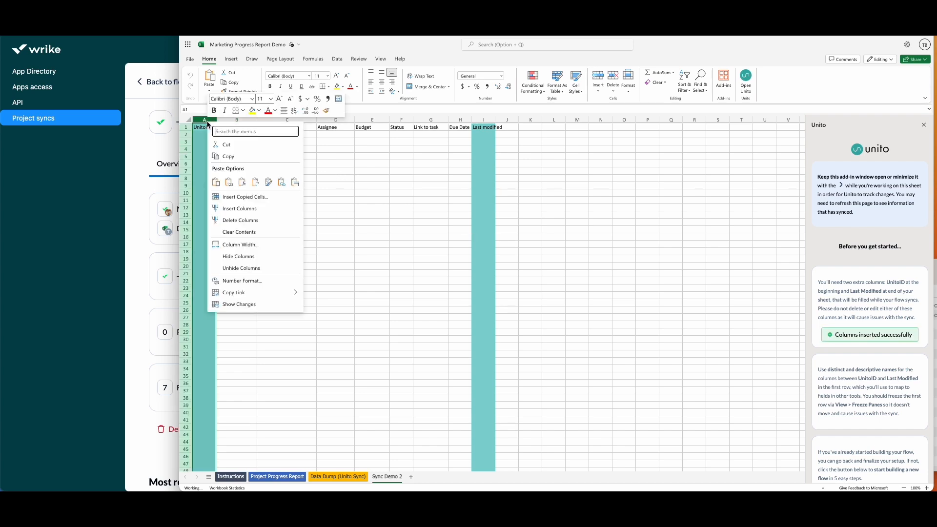
left_click(275, 257)
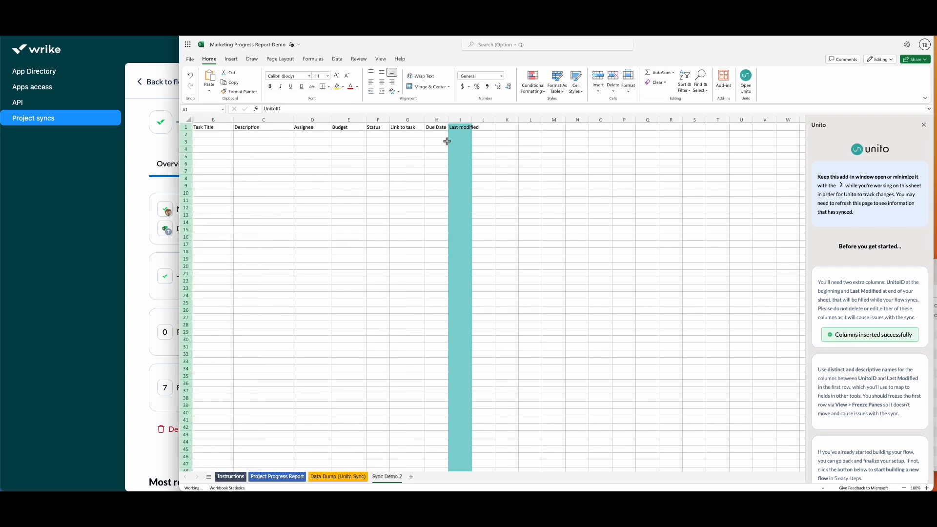
left_click(463, 120)
right_click(463, 123)
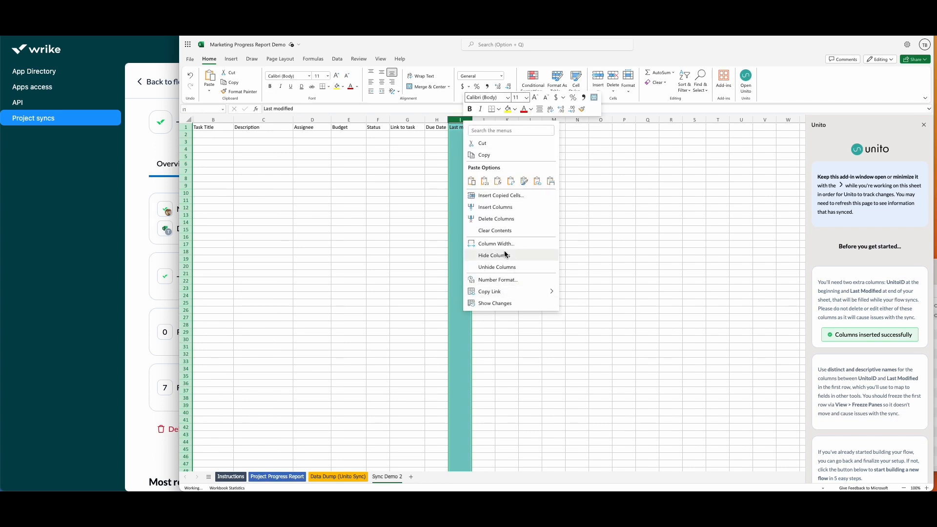
left_click(478, 254)
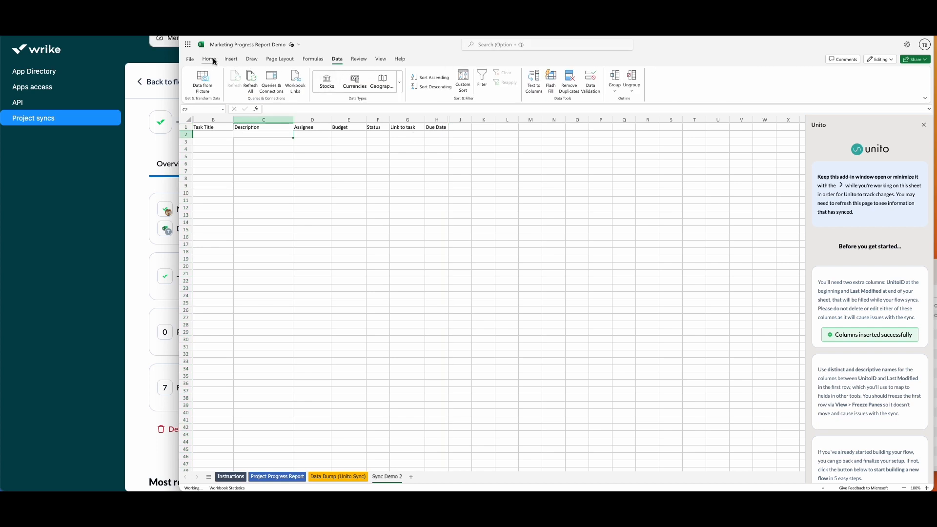
Step: Search the Office Add-ins store for "unito" and add the Unito for Excel add-in
left_click(210, 59)
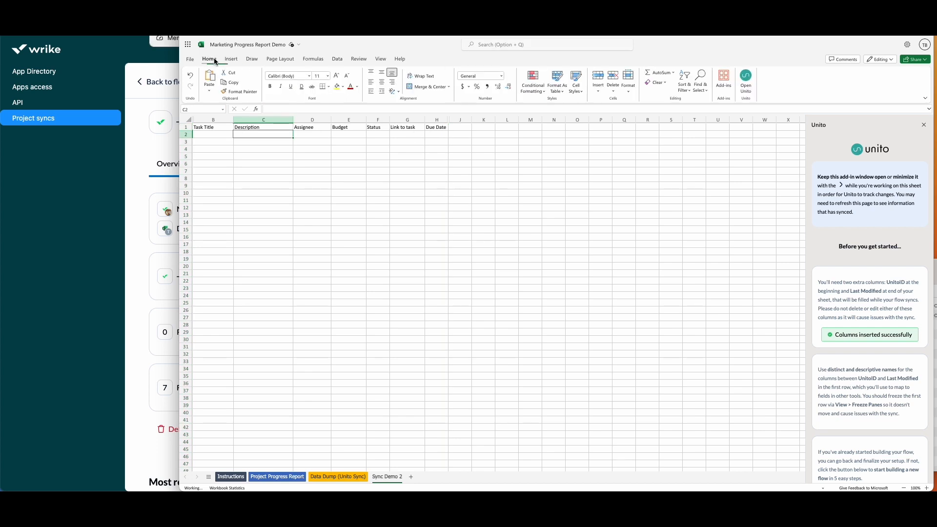
left_click(725, 82)
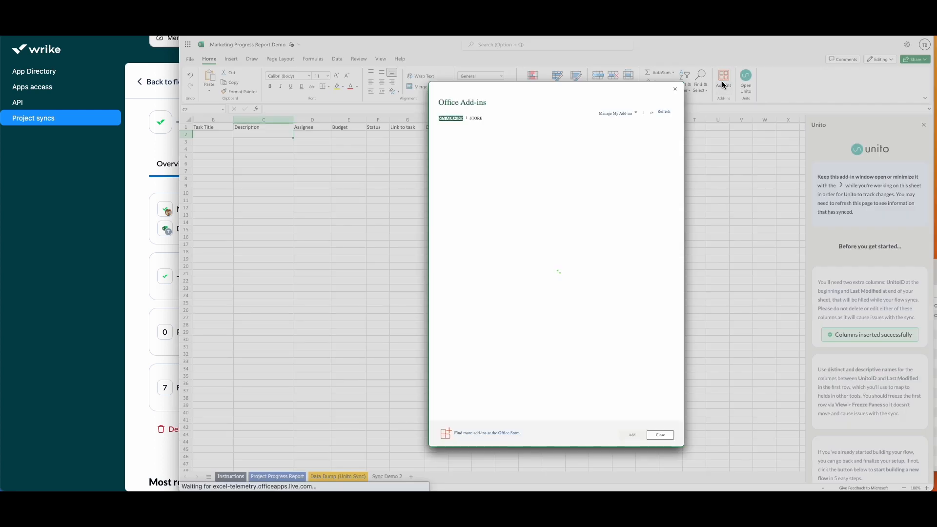
left_click(483, 117)
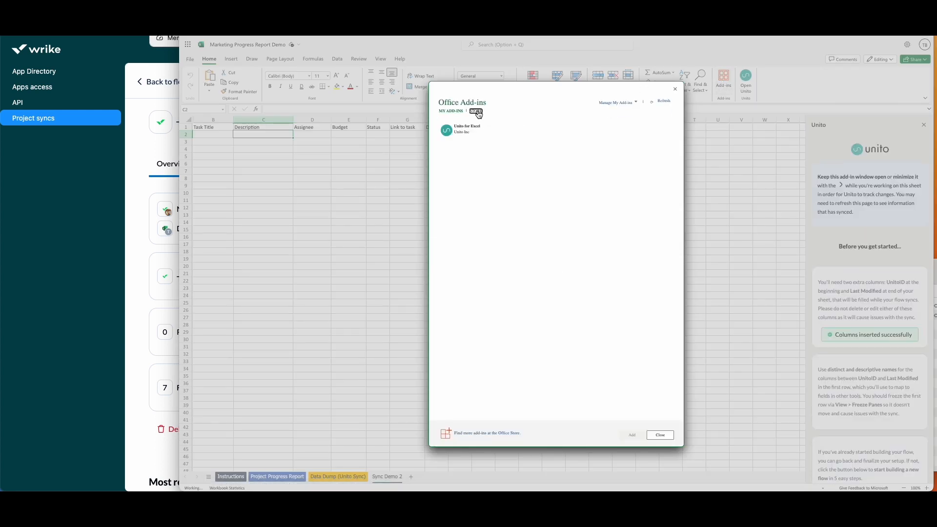
left_click(467, 152)
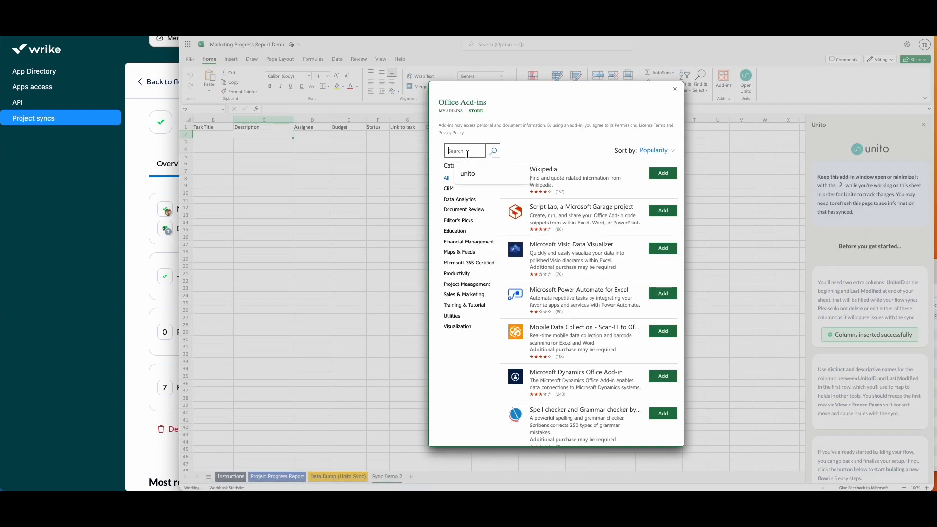
type("unito")
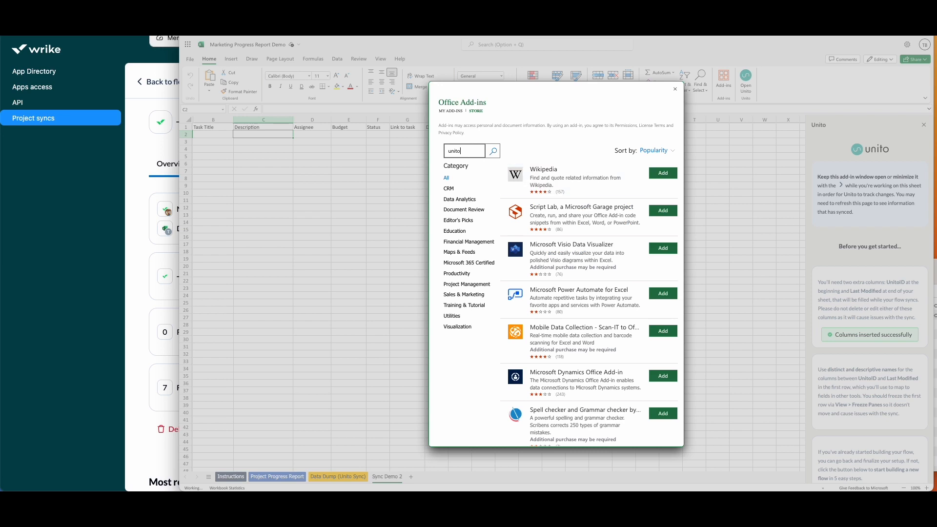
key("Return")
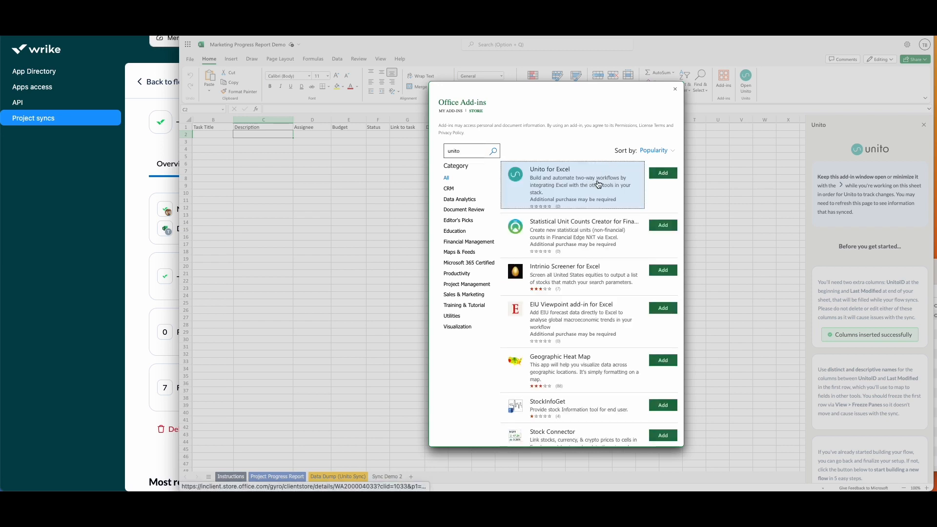
left_click(662, 173)
left_click(628, 226)
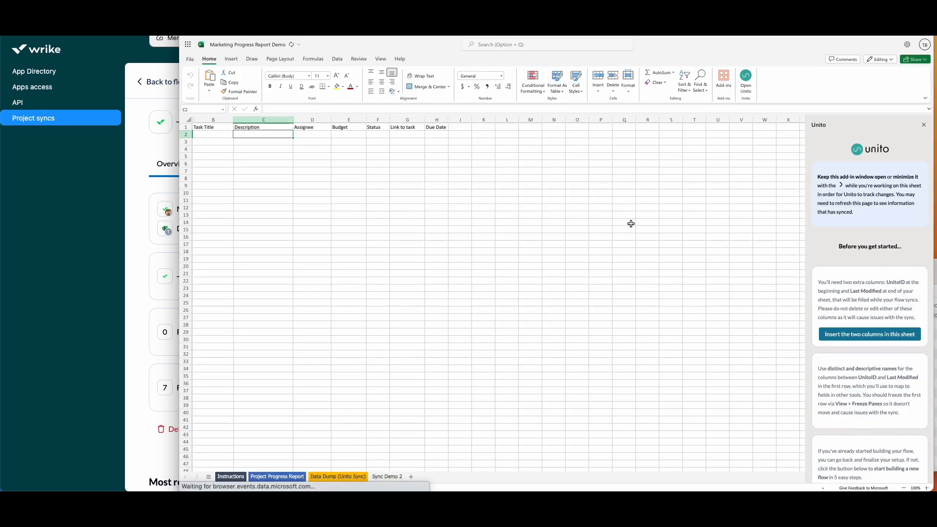